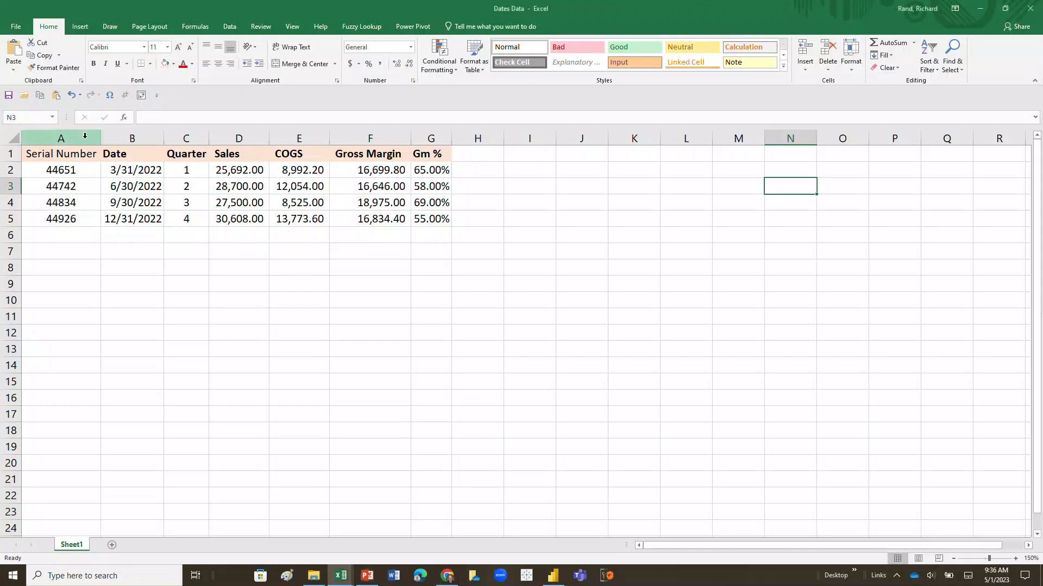
Insert three blank columns before the Serial Number column.
right_click(84, 136)
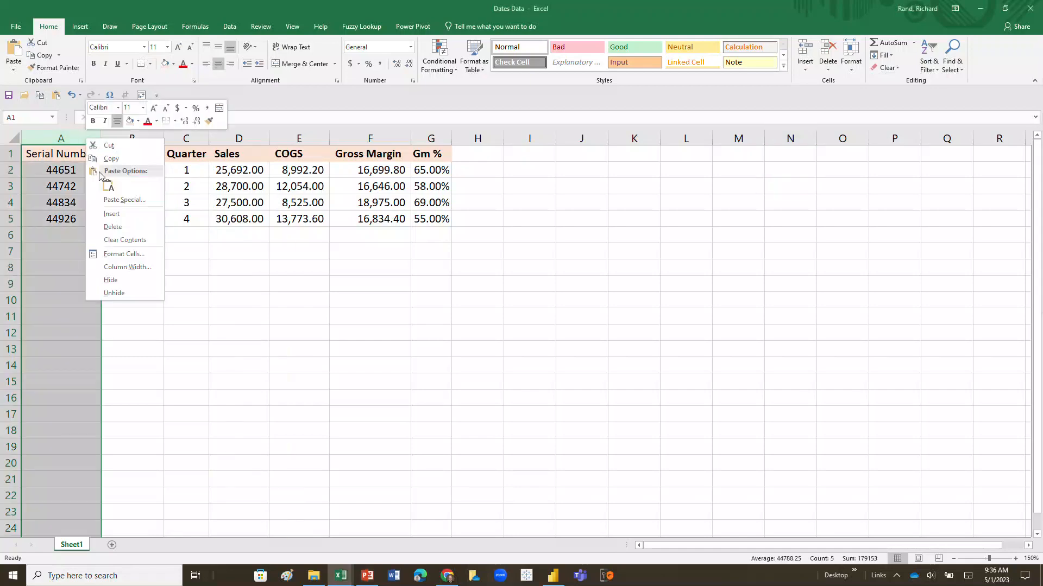
left_click(112, 213)
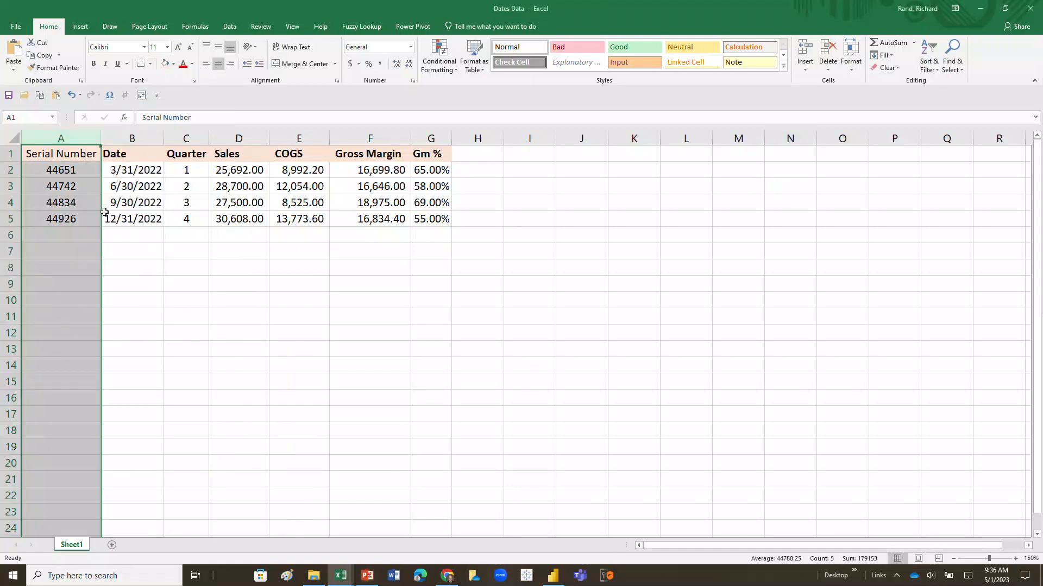
right_click(68, 138)
left_click(82, 214)
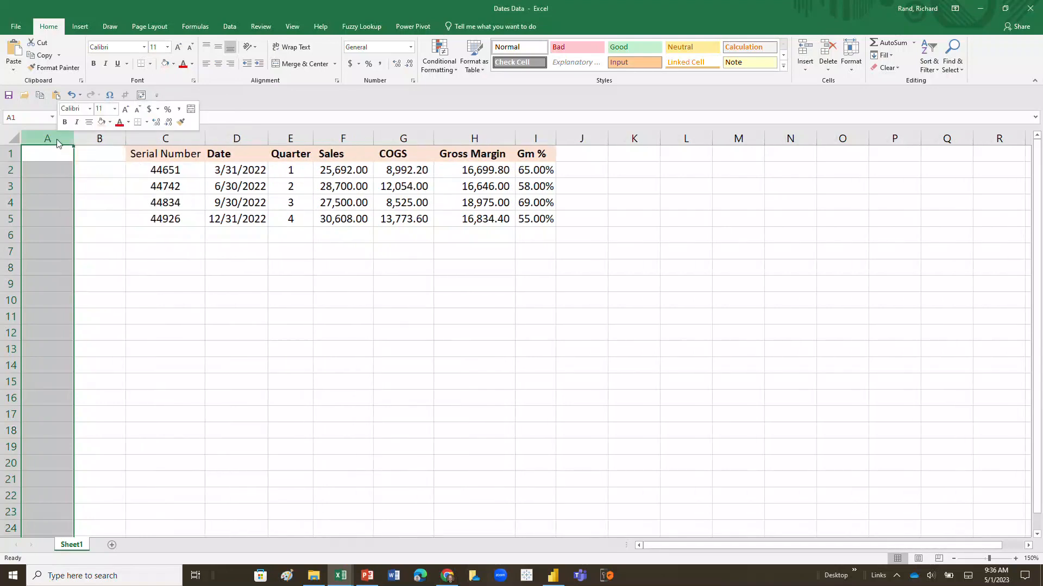
right_click(56, 139)
left_click(84, 215)
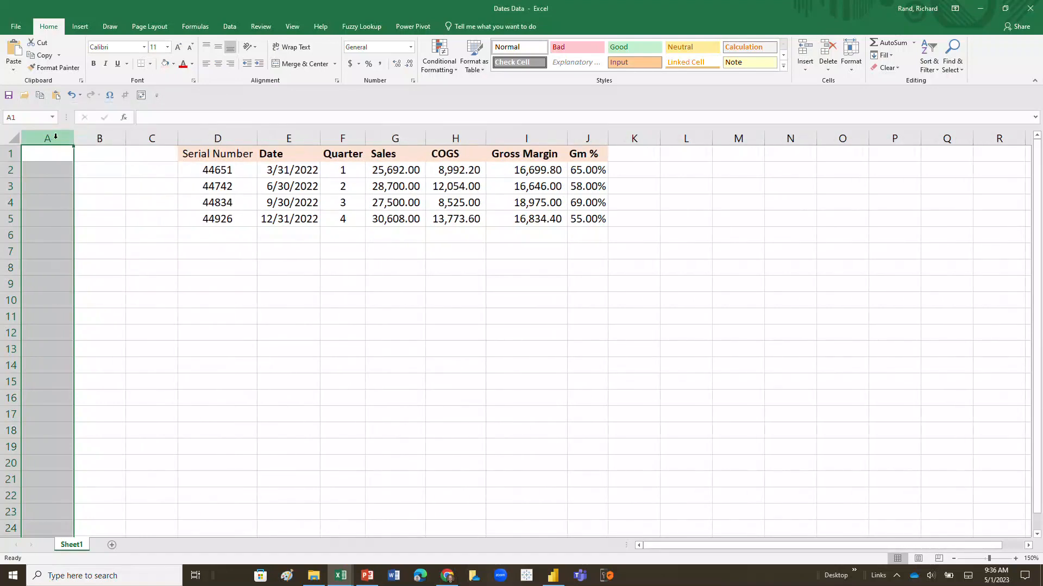
Enter the headers Year, Month and Days of the Week in cells A1, B1 and C1.
type("Year")
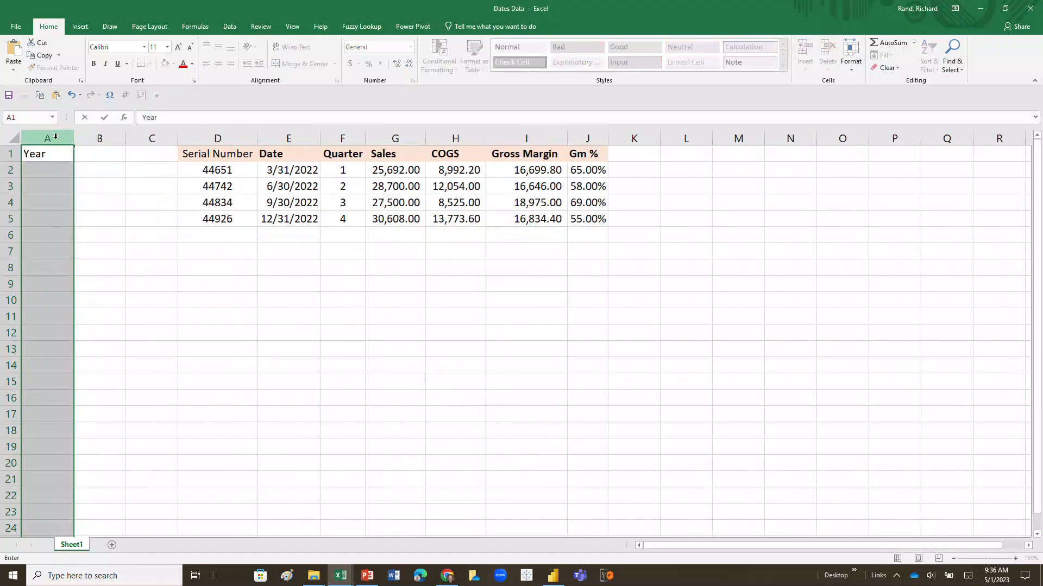
key("Return")
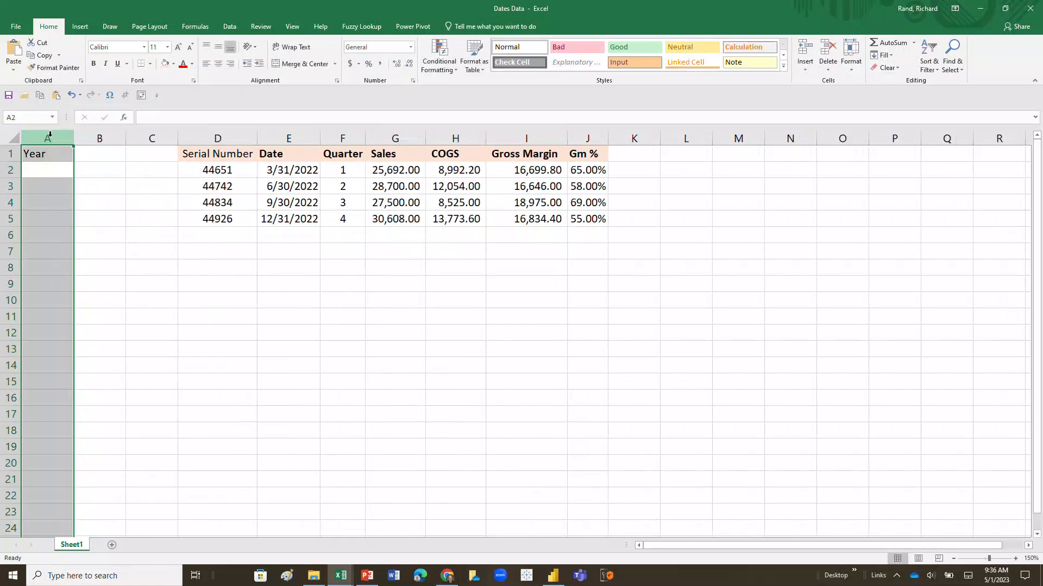
left_click(110, 155)
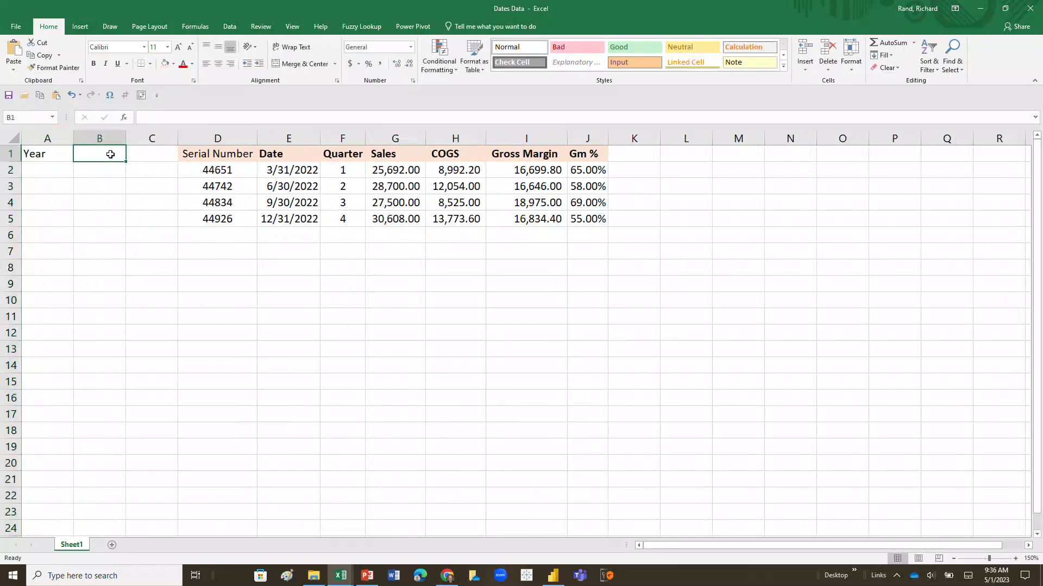
type("Month")
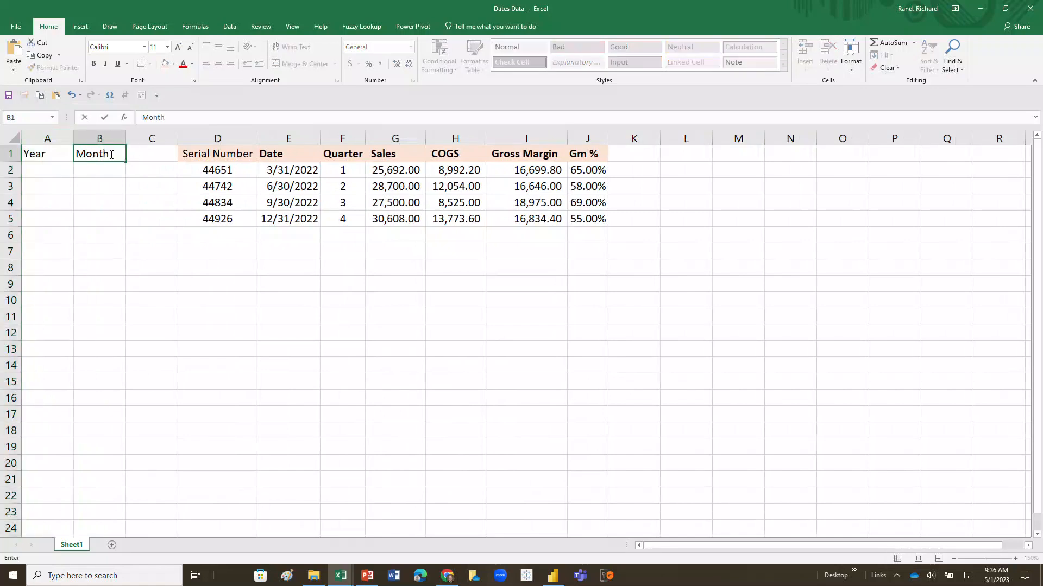
key("Tab")
type("Days ")
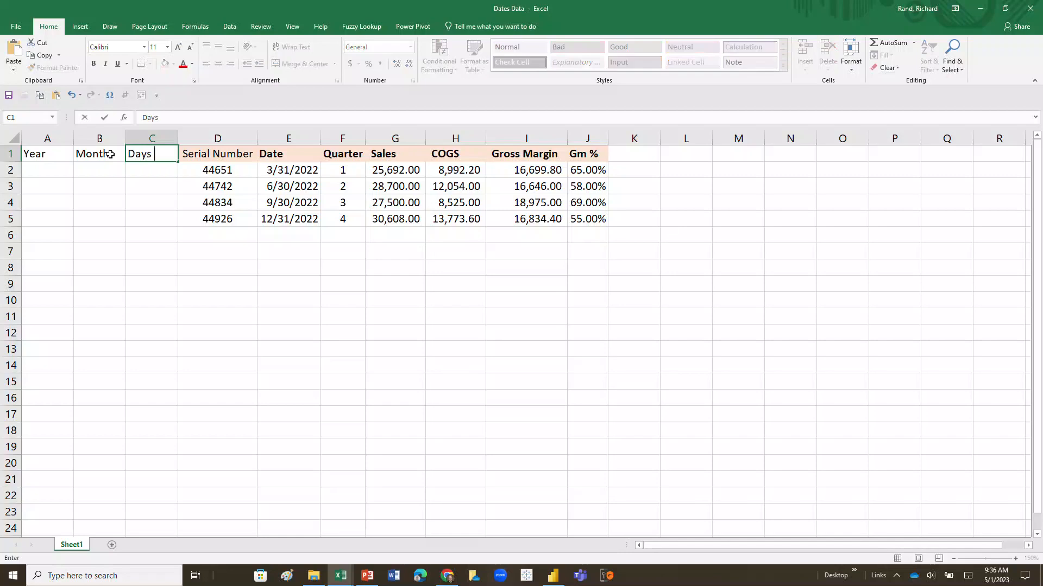
type("of the Week")
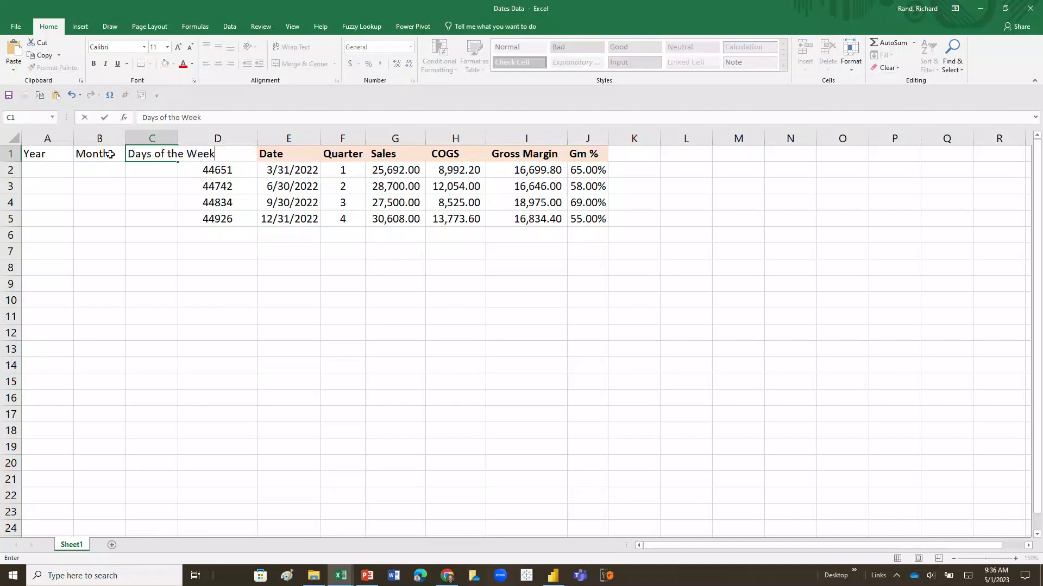
left_click(245, 279)
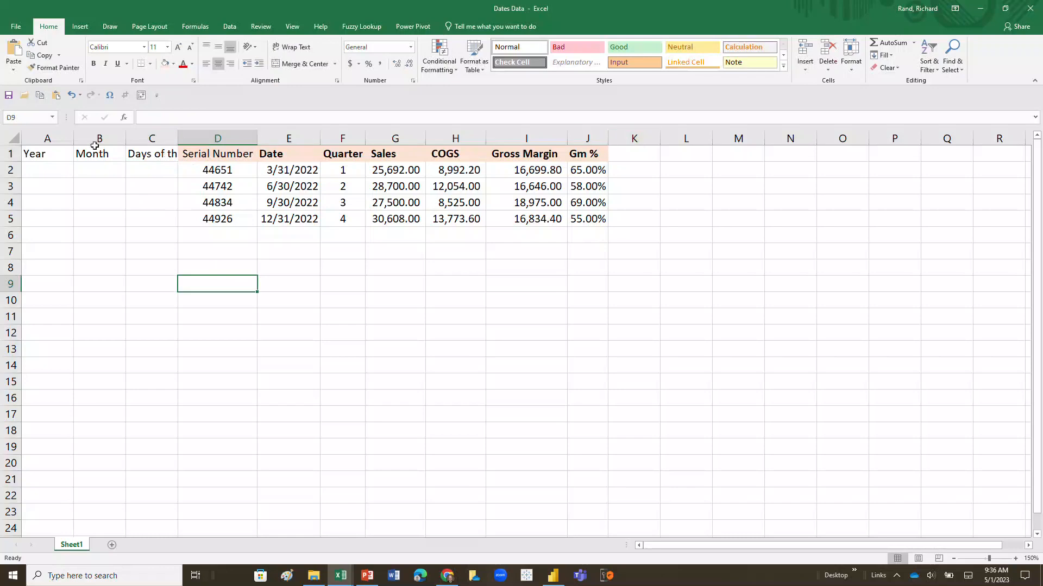
Autofit the width of all the sheet's columns to their contents.
left_click(15, 138)
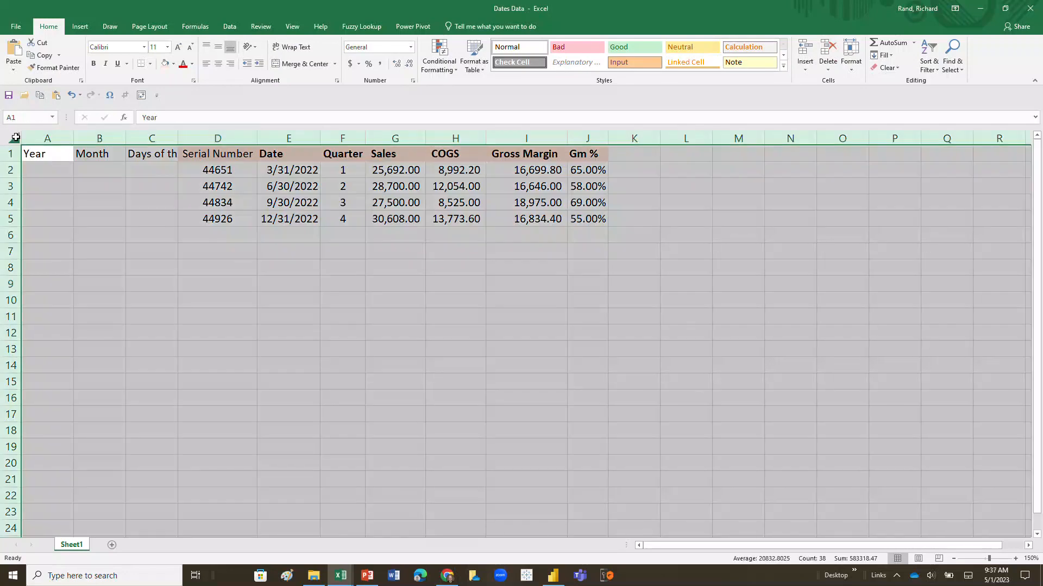
double_click(72, 137)
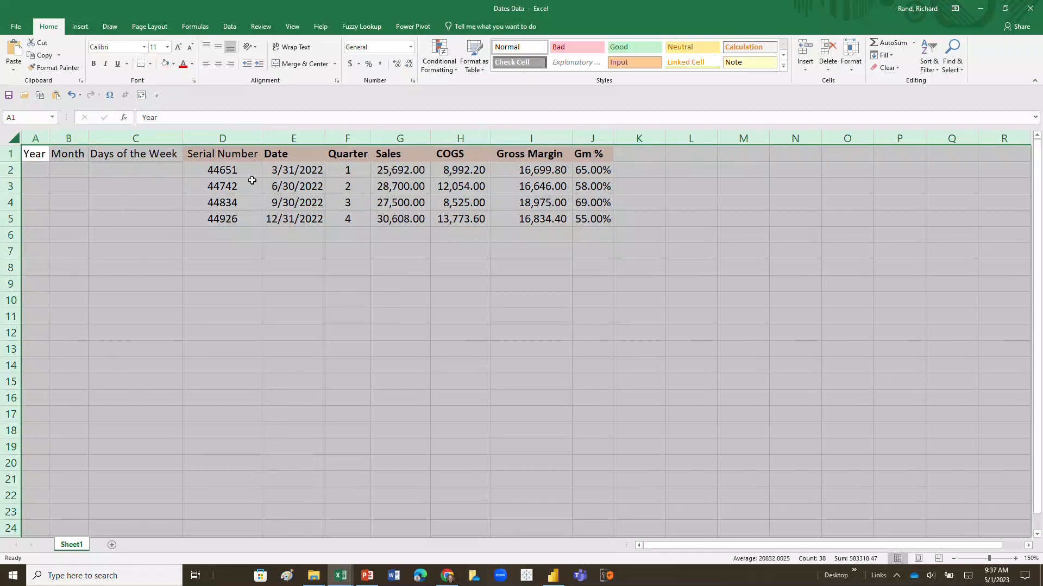
left_click(146, 169)
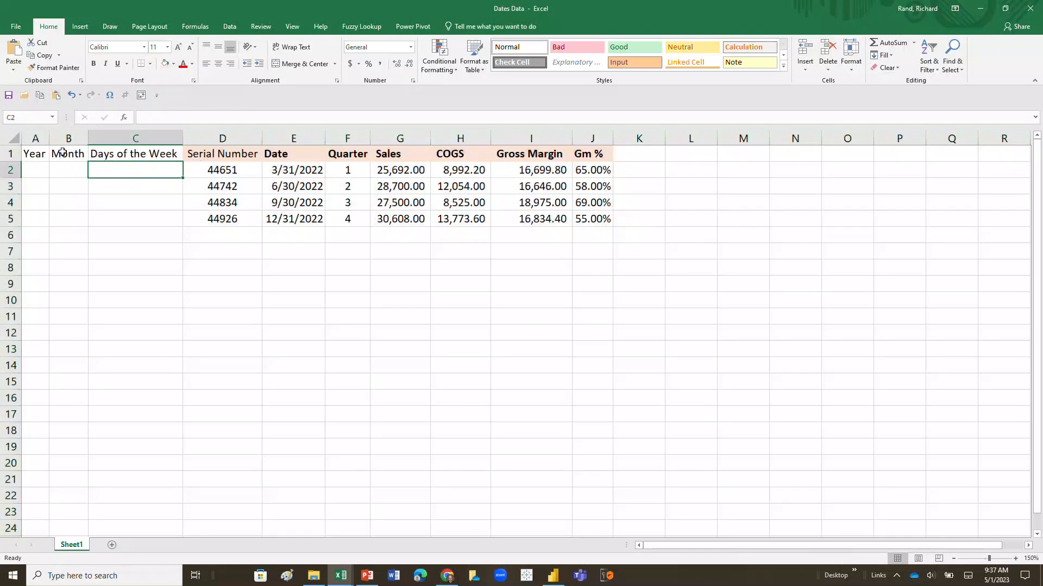
left_click(347, 137)
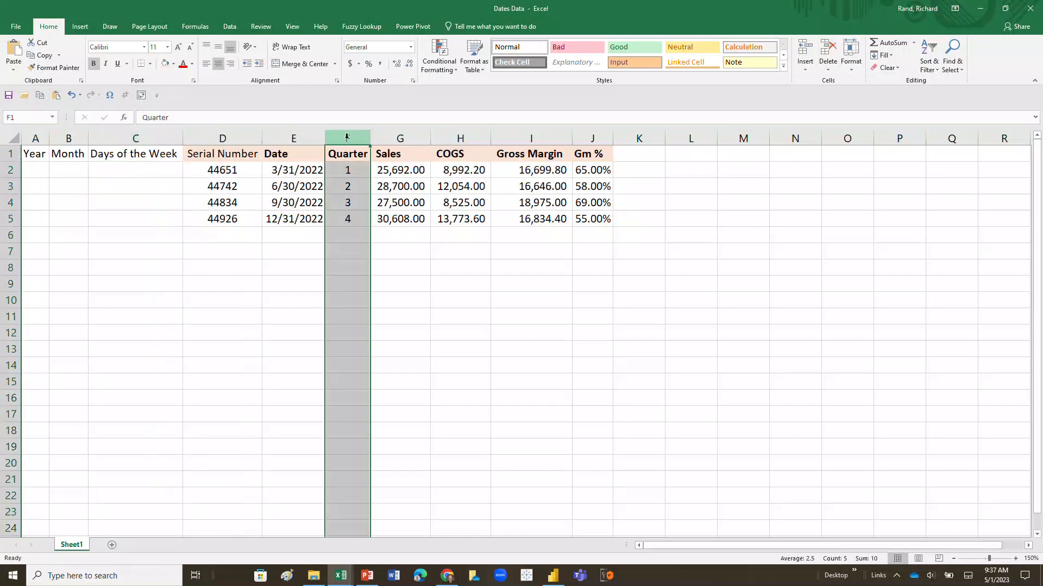
right_click(347, 139)
left_click(372, 214)
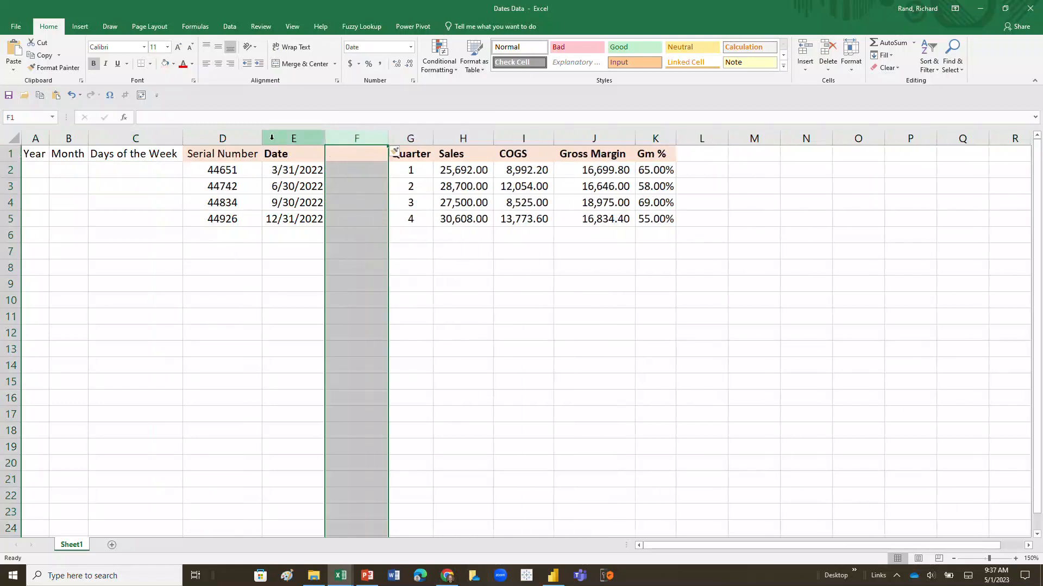
right_click(353, 137)
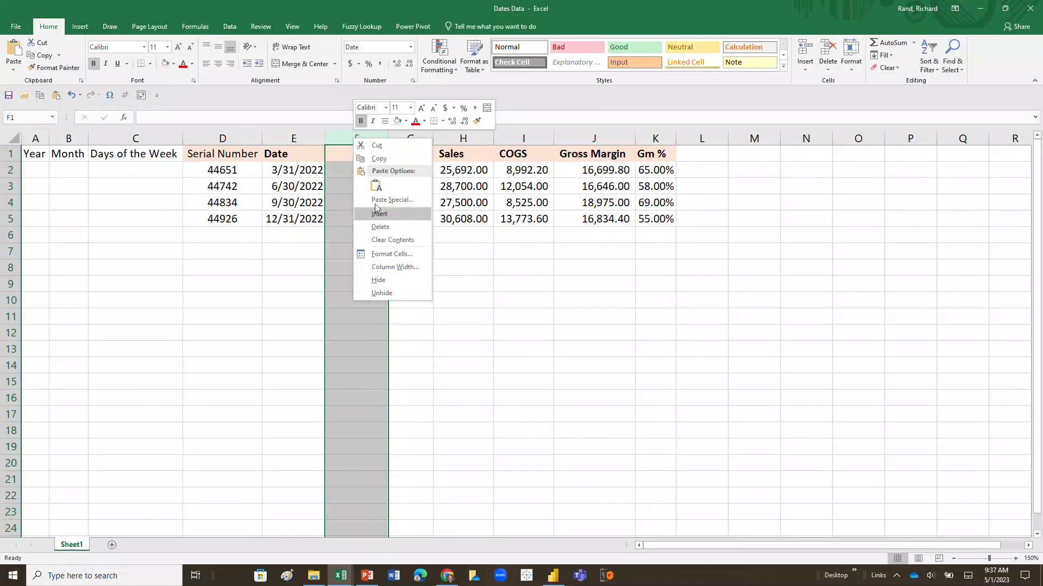
left_click(379, 227)
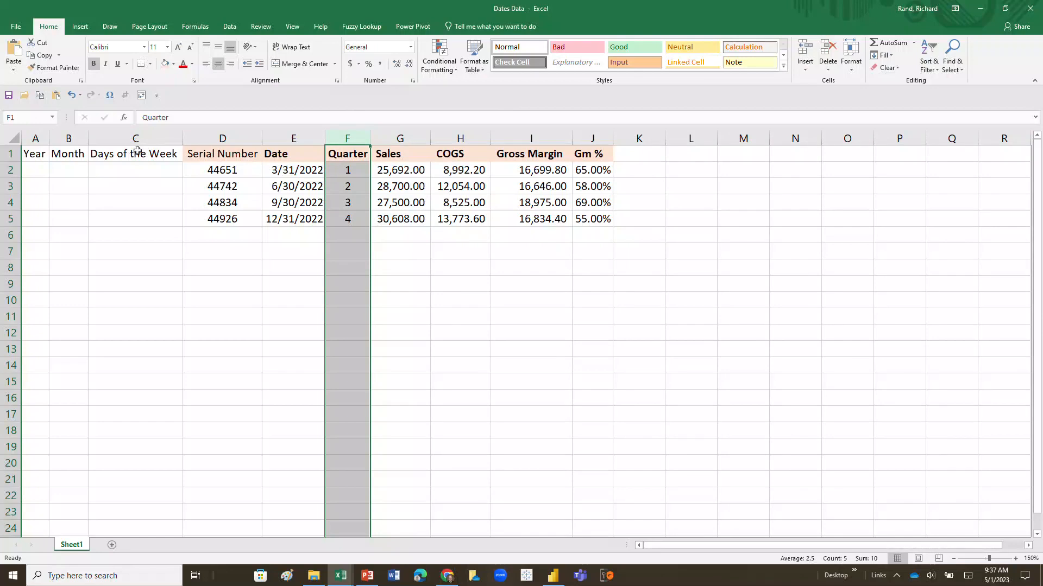
Copy the Date header's formatting onto the Year, Month, Days of the Week and Serial Number headers.
left_click(203, 155)
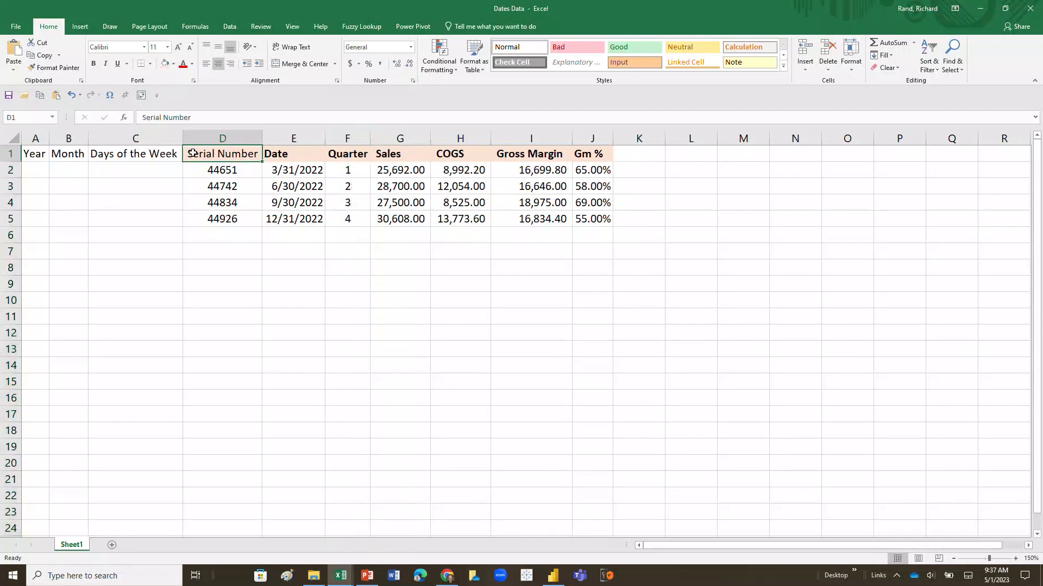
left_click(287, 155)
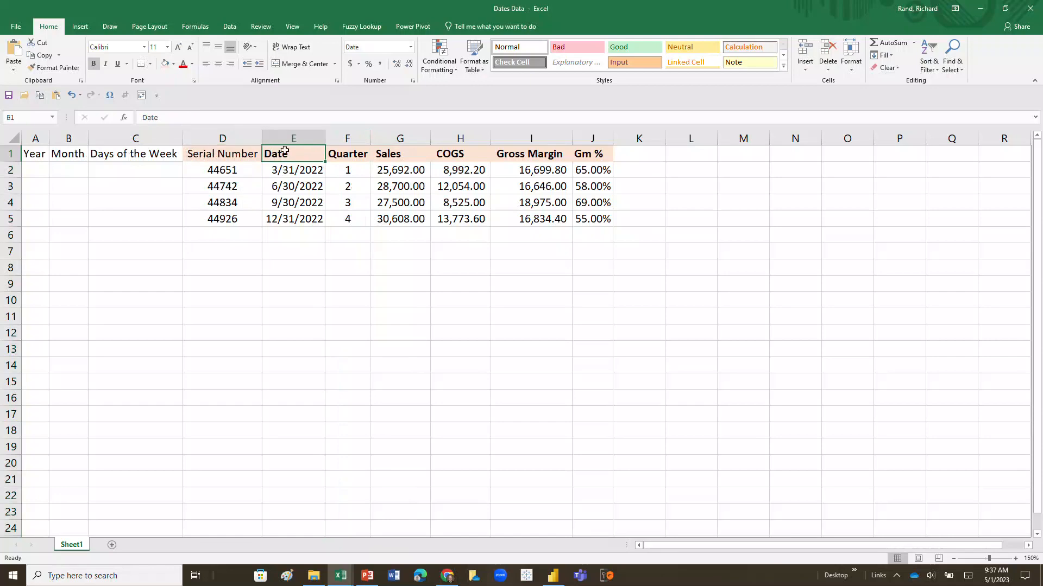
right_click(284, 152)
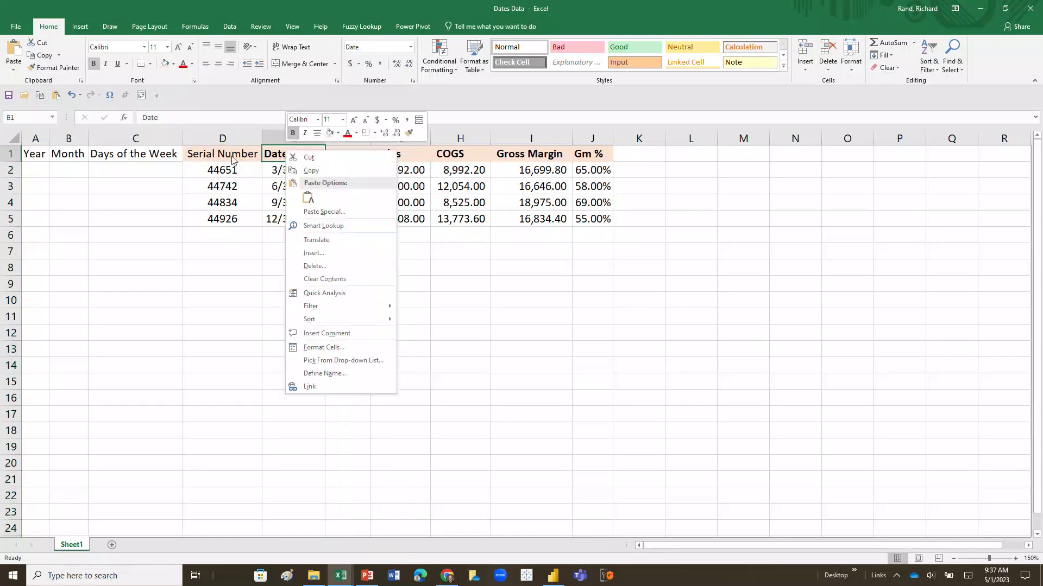
key("Escape")
left_click(232, 156)
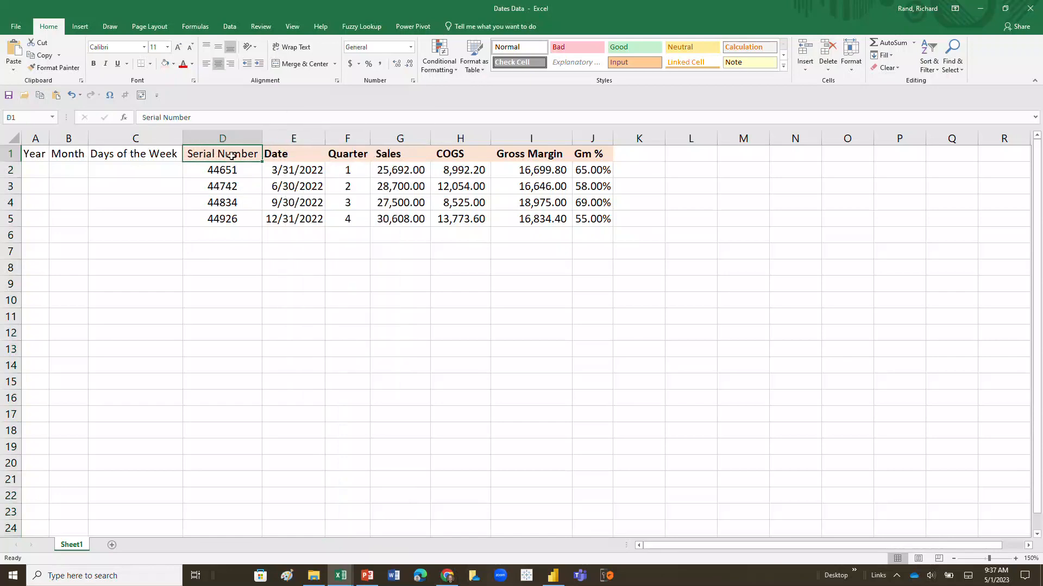
left_click(279, 155)
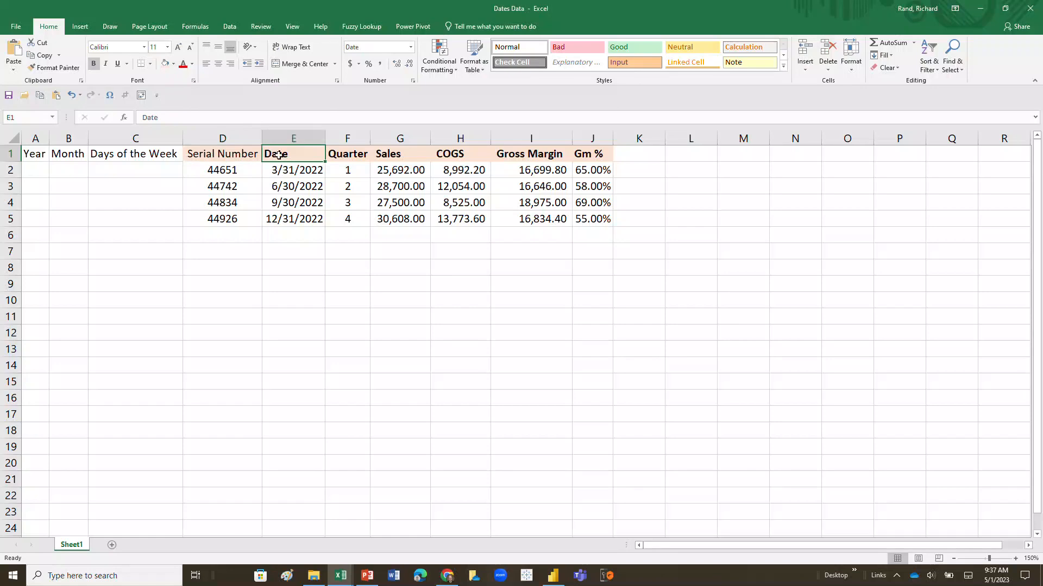
right_click(288, 156)
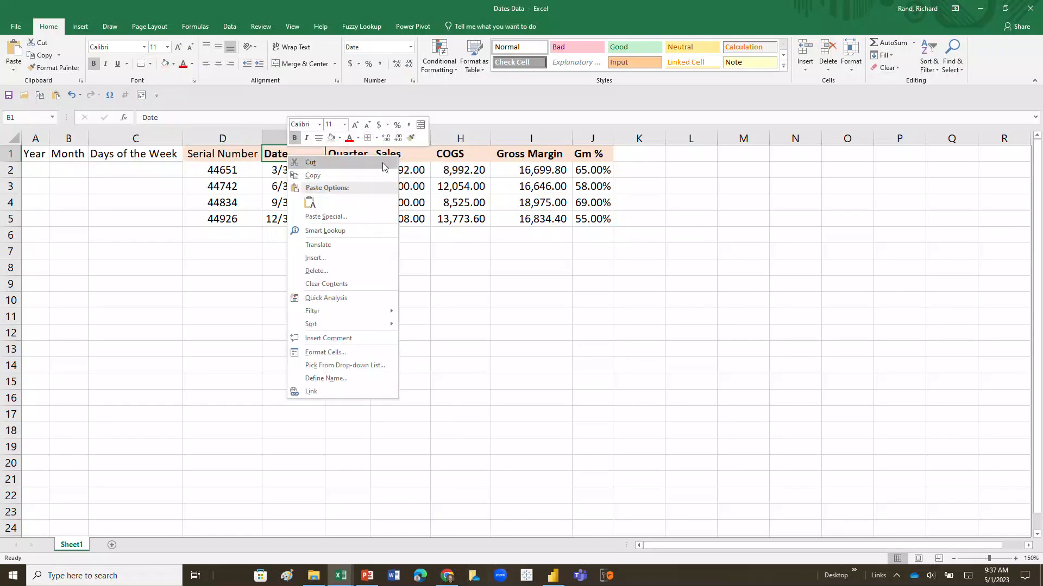
left_click(411, 138)
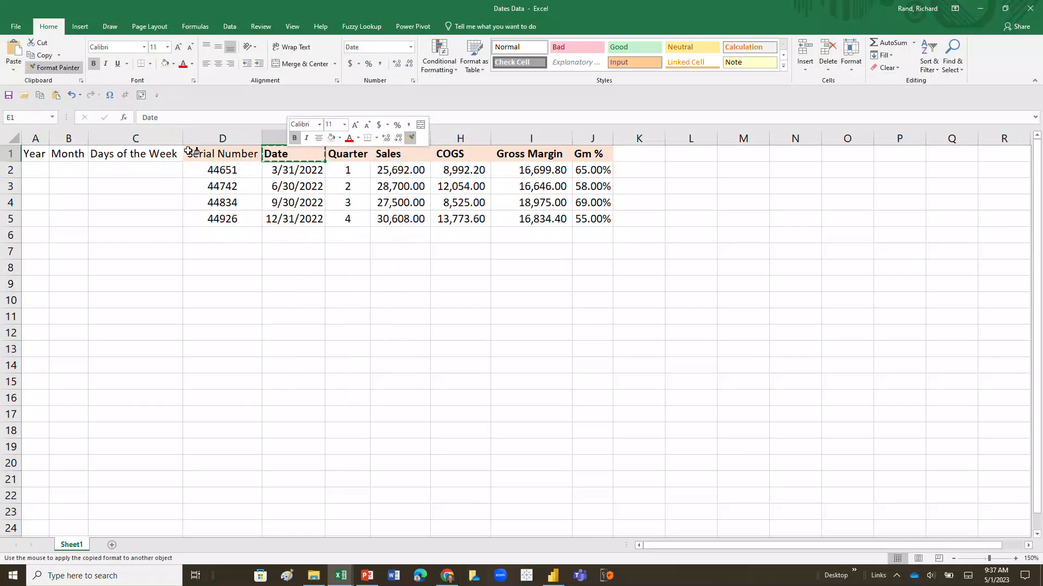
left_click(36, 152)
left_click_drag(36, 152, 198, 151)
left_click(245, 253)
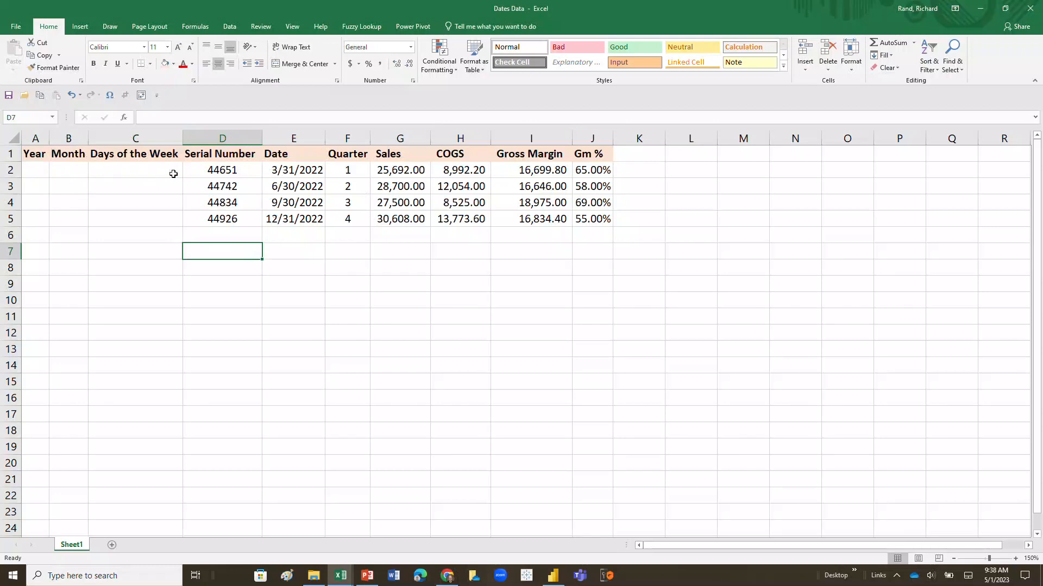
Enter =E2 in A2, fill it down to A5, and autofit the Year column's width.
left_click(35, 170)
type("=")
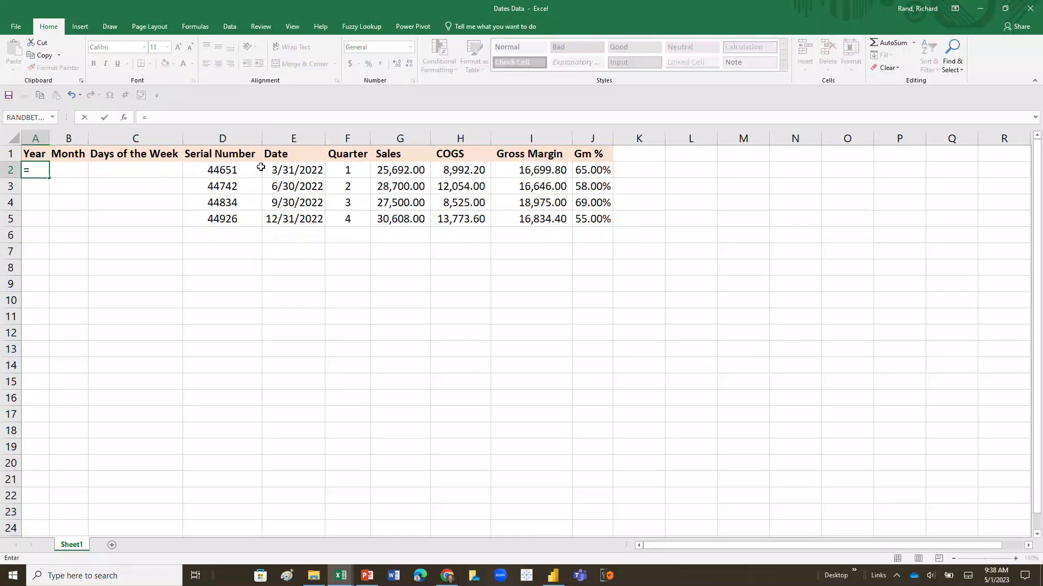
left_click(281, 175)
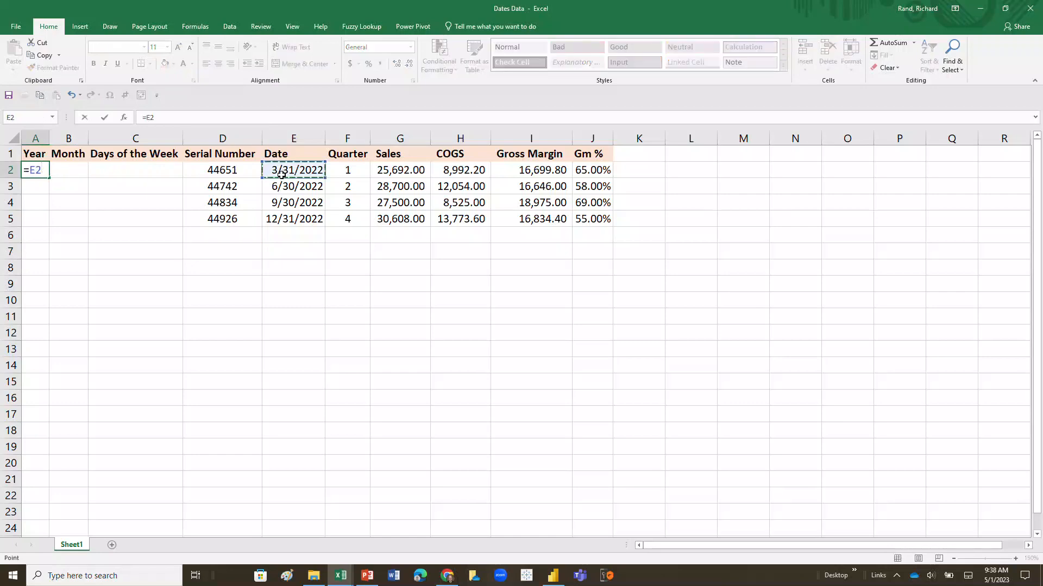
key("Return")
left_click(75, 172)
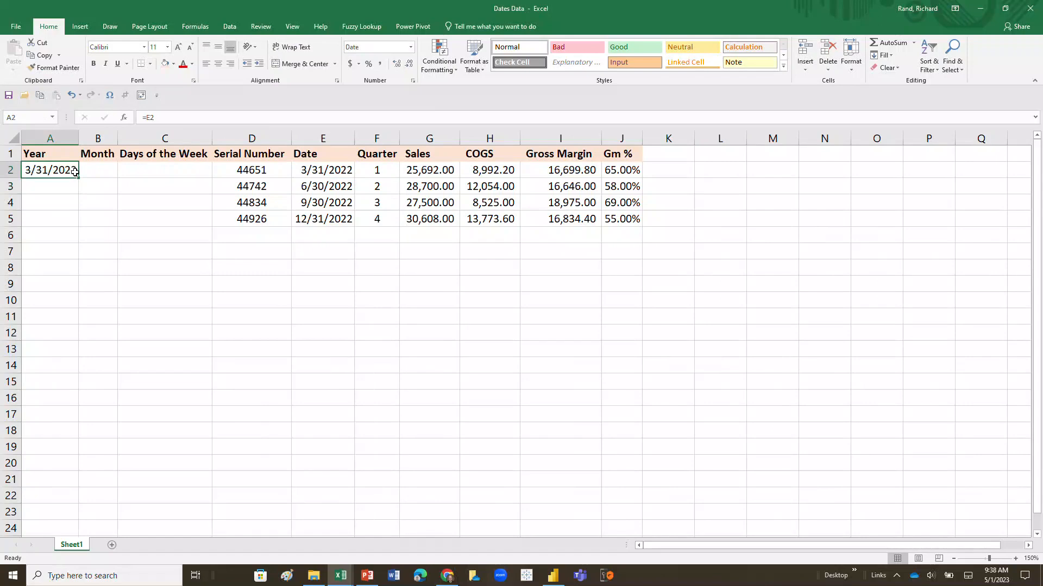
left_click_drag(79, 178, 78, 225)
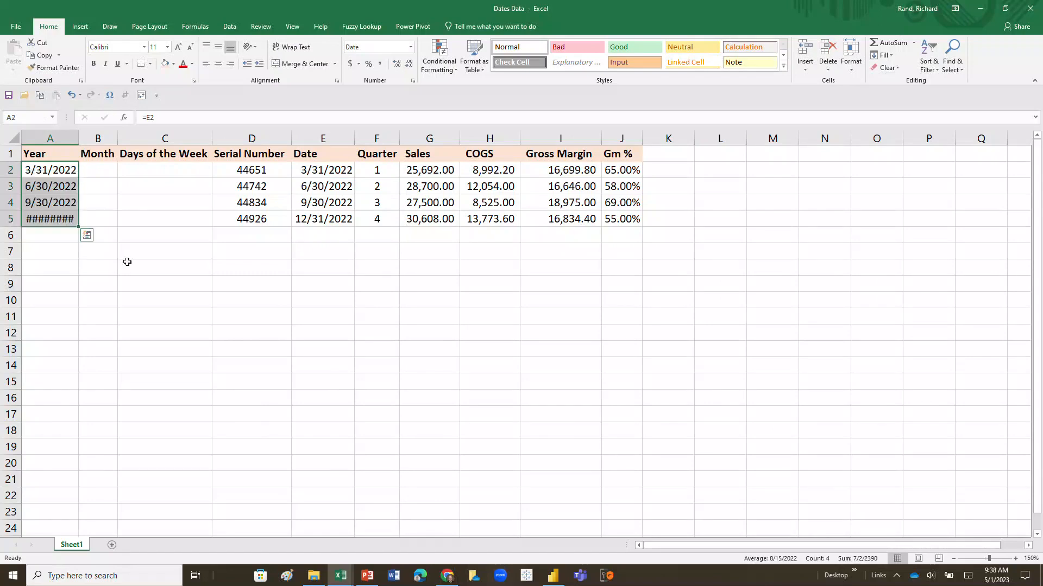
double_click(78, 140)
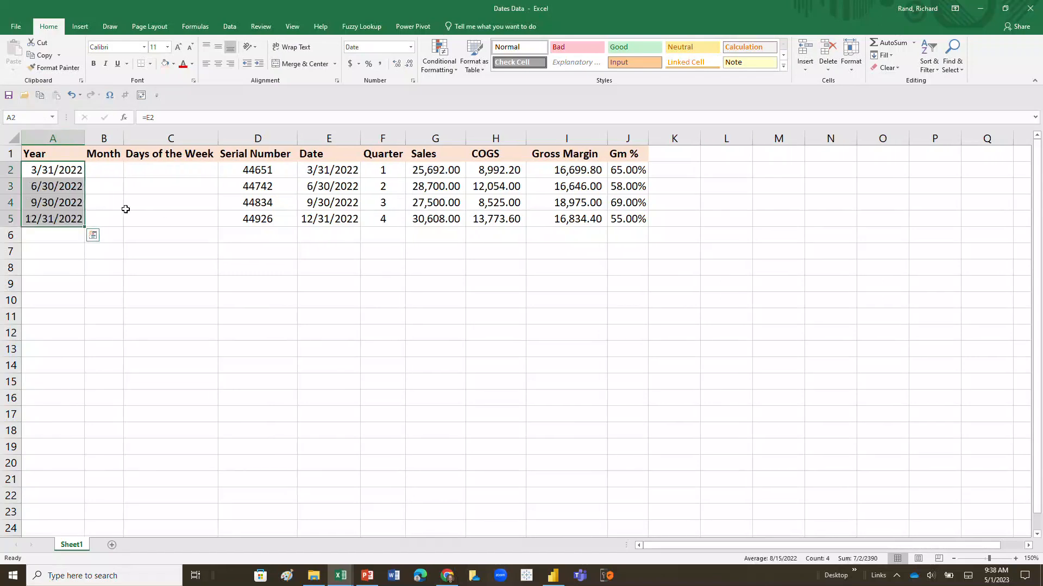
Apply the custom number format yyyy to A2:A5 and centre the Year column.
left_click(63, 171)
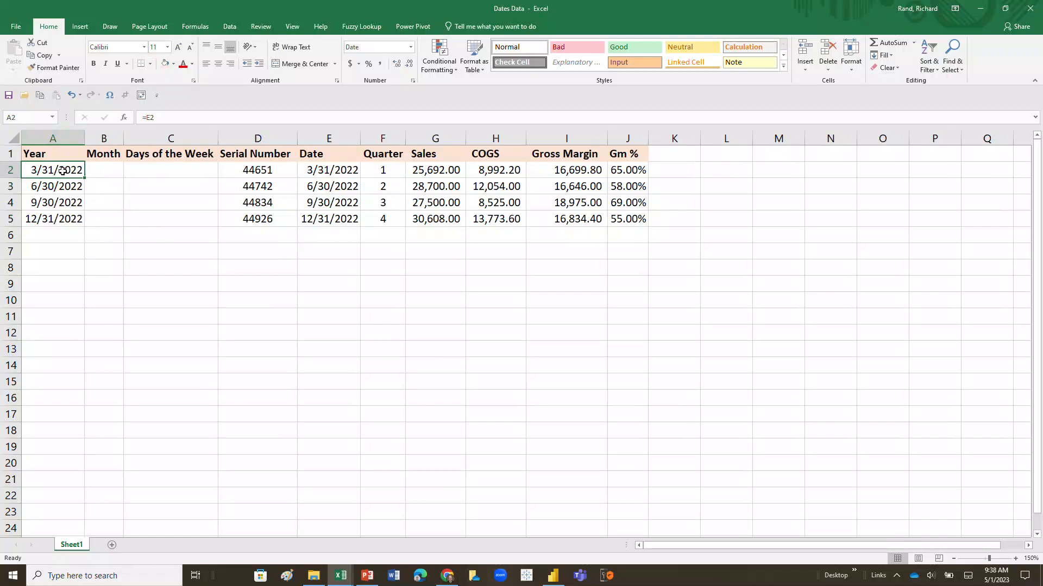
left_click_drag(63, 170, 63, 217)
right_click(63, 216)
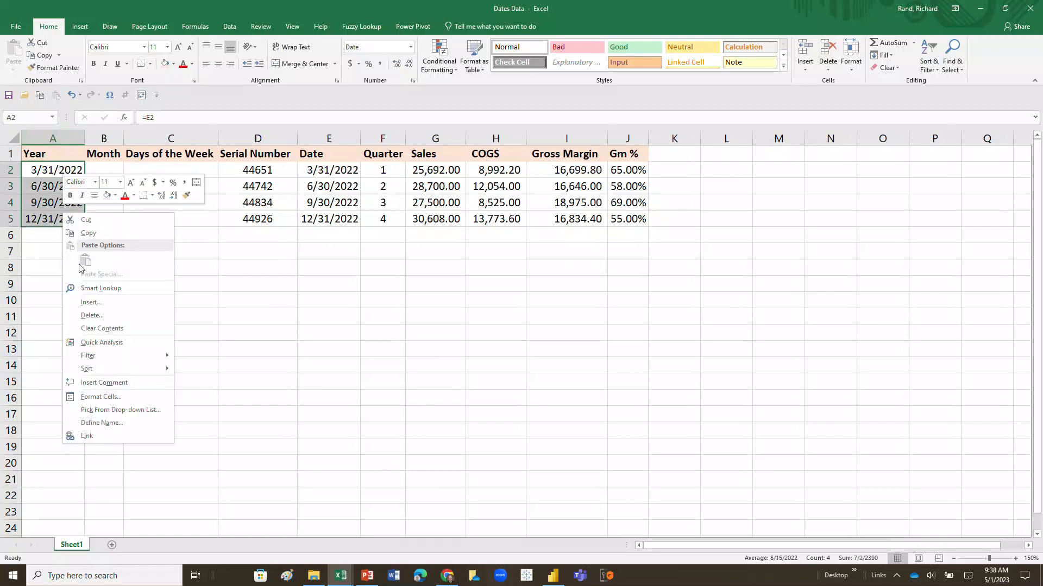
left_click(126, 401)
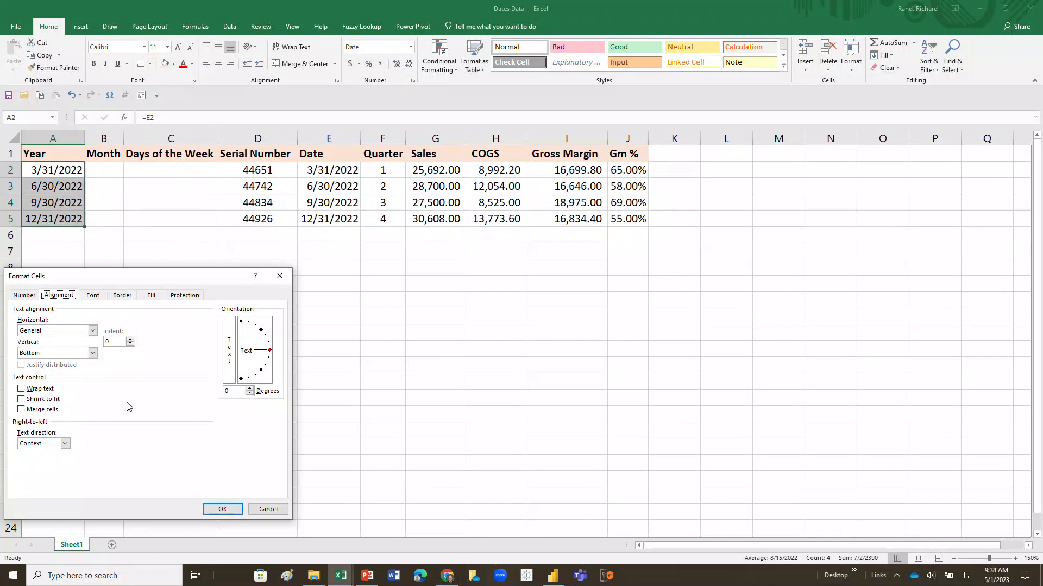
left_click(25, 295)
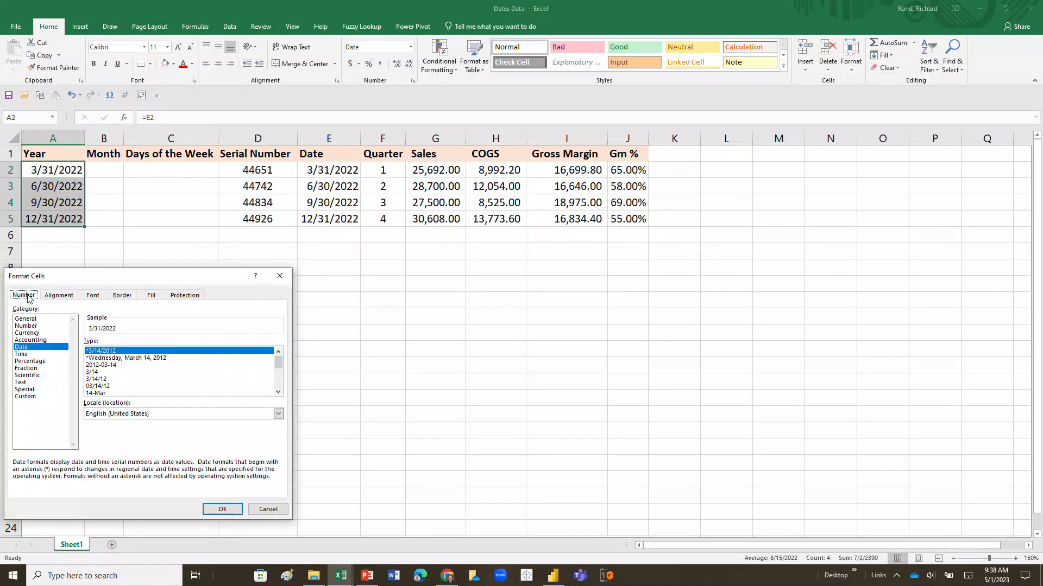
left_click(34, 397)
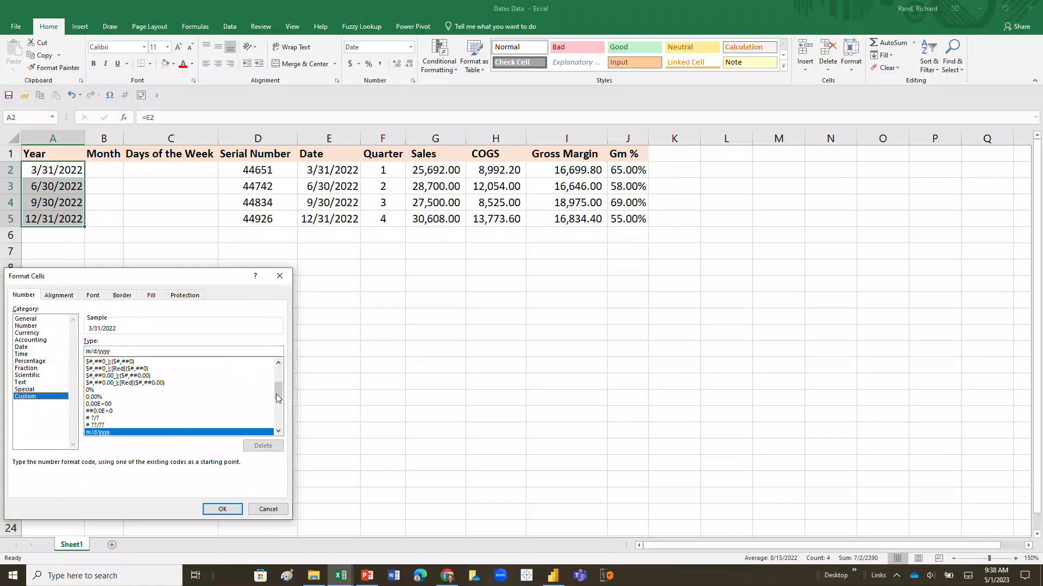
mouse_move(279, 396)
left_mouse_down()
mouse_move(280, 419)
mouse_move(279, 377)
left_mouse_up()
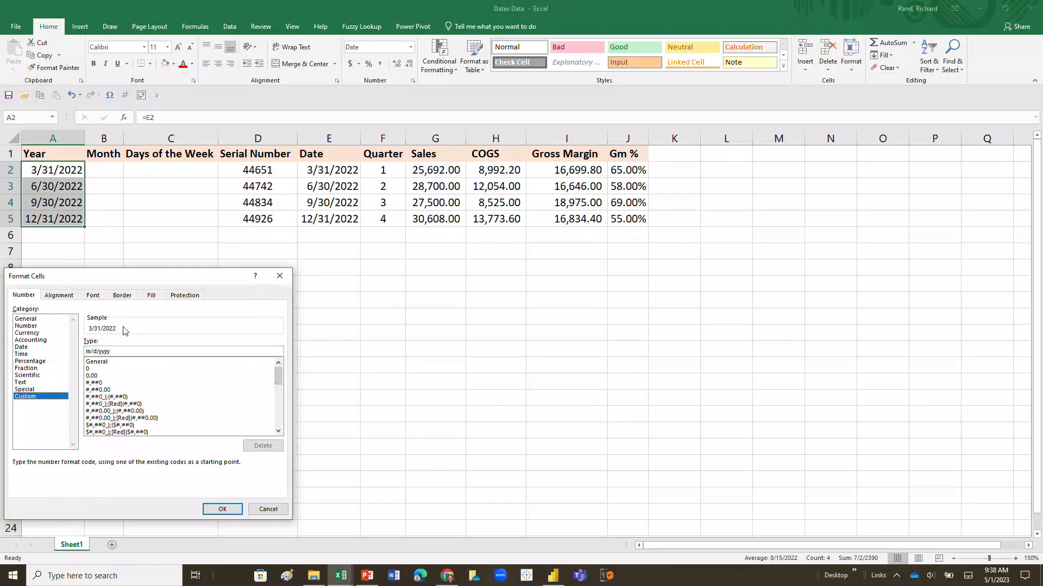
left_click_drag(114, 352, 79, 354)
type("yy")
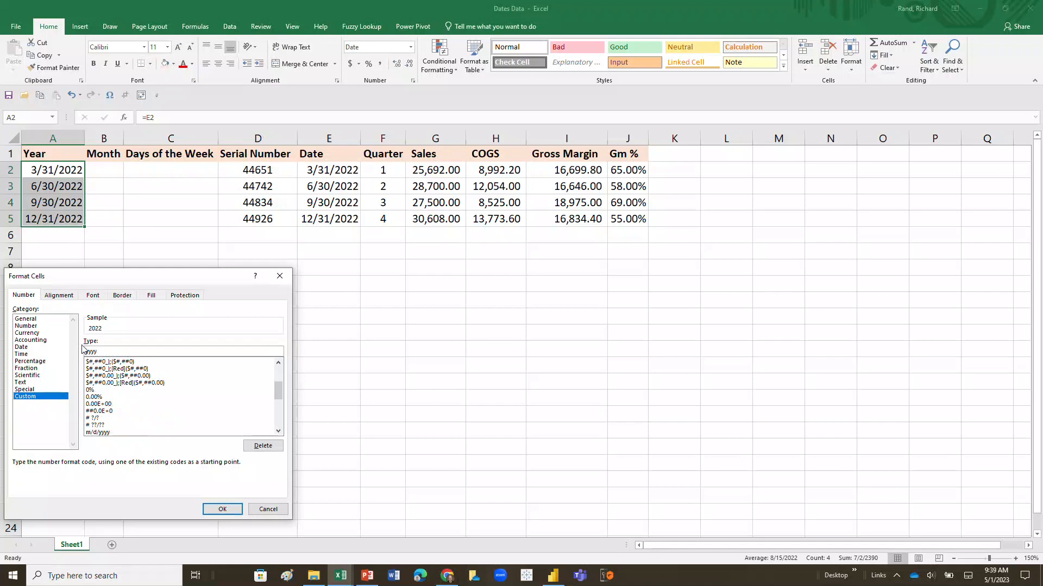
key("Return")
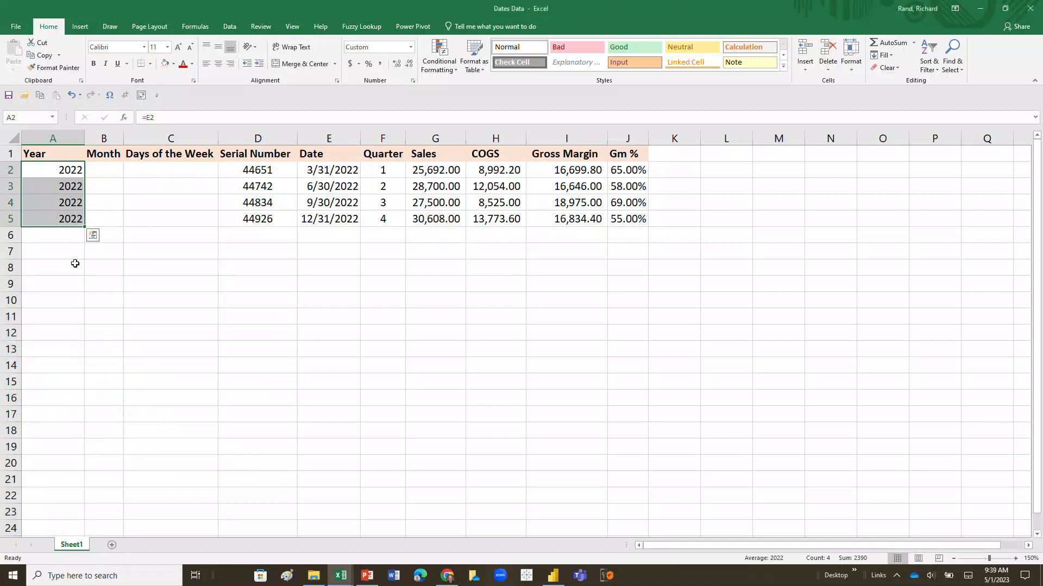
left_click(69, 141)
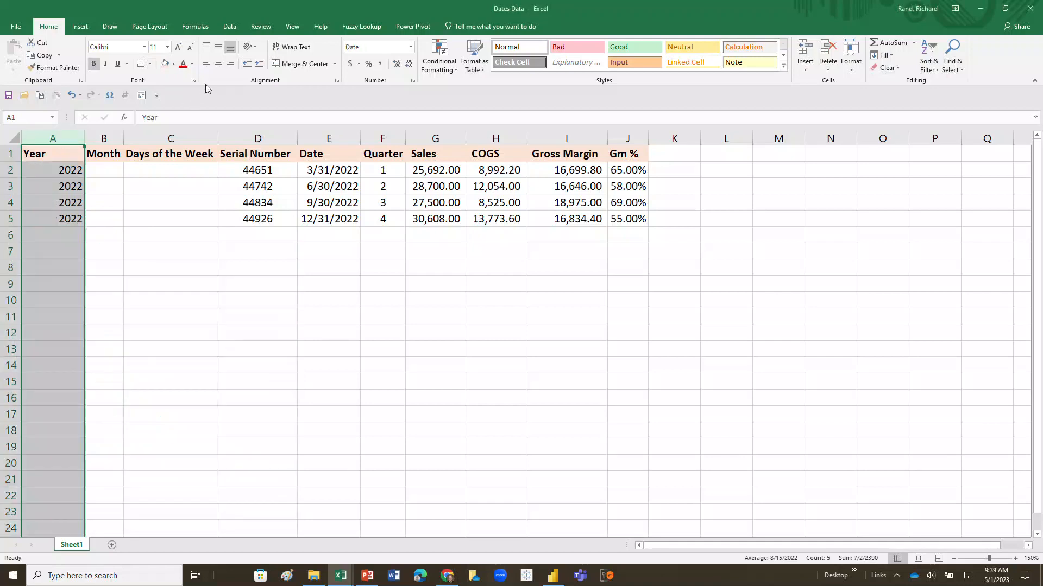
left_click(219, 64)
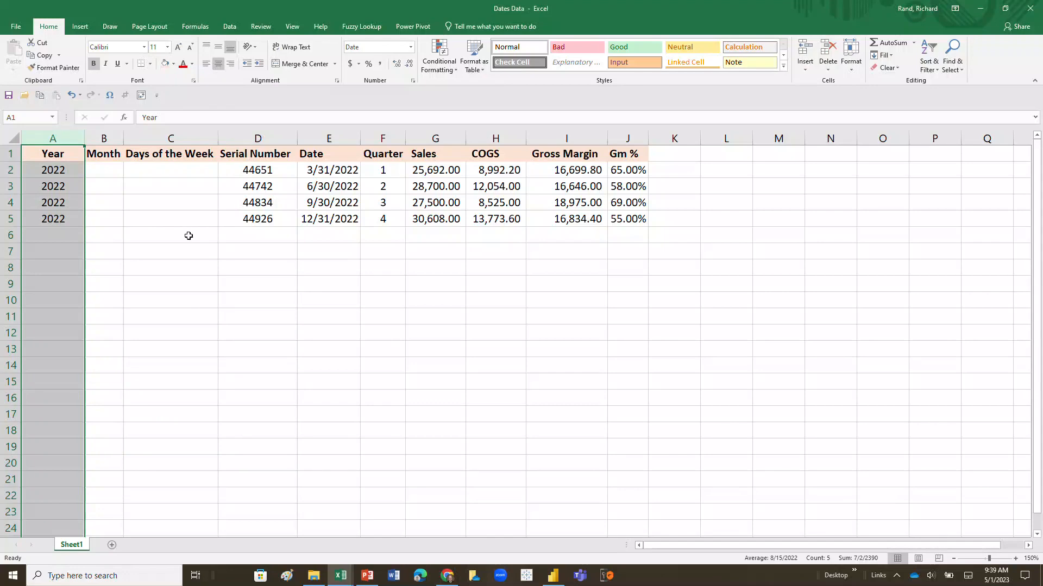
Enter =TEXT(E2,"mmmm") in B2 and fill it down to B5.
left_click(107, 172)
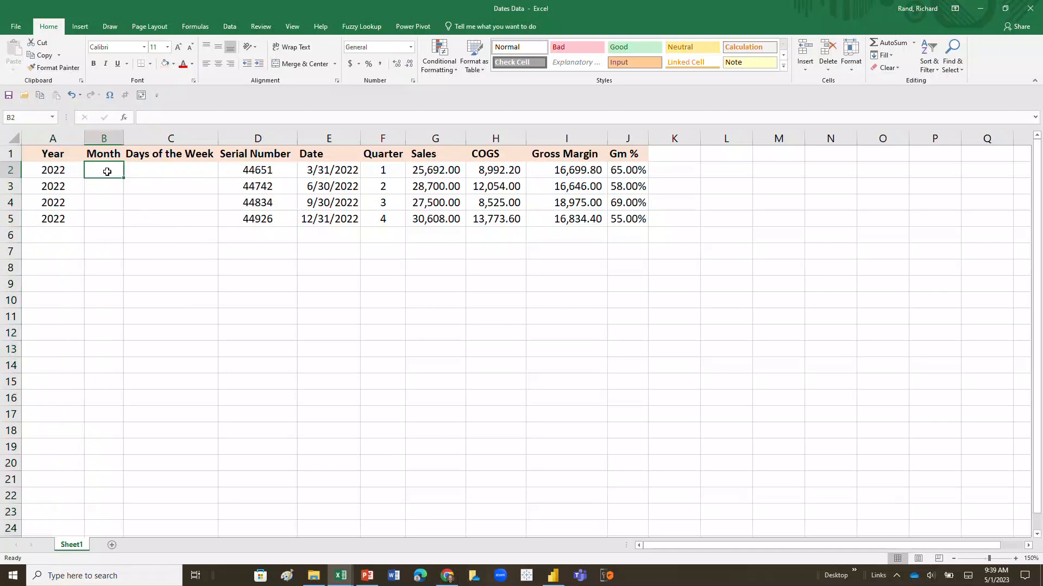
type("=text")
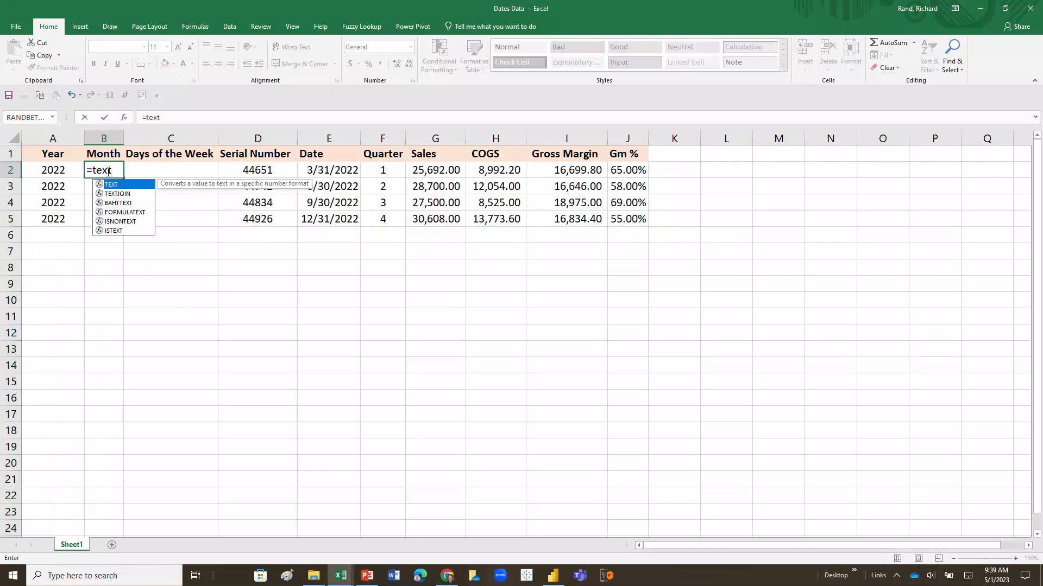
type("(")
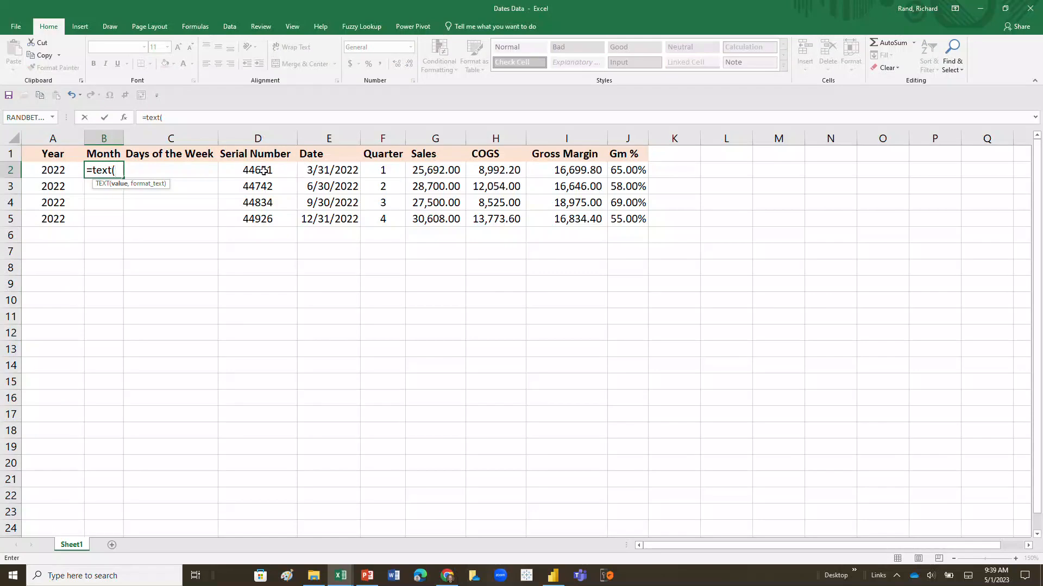
left_click(323, 171)
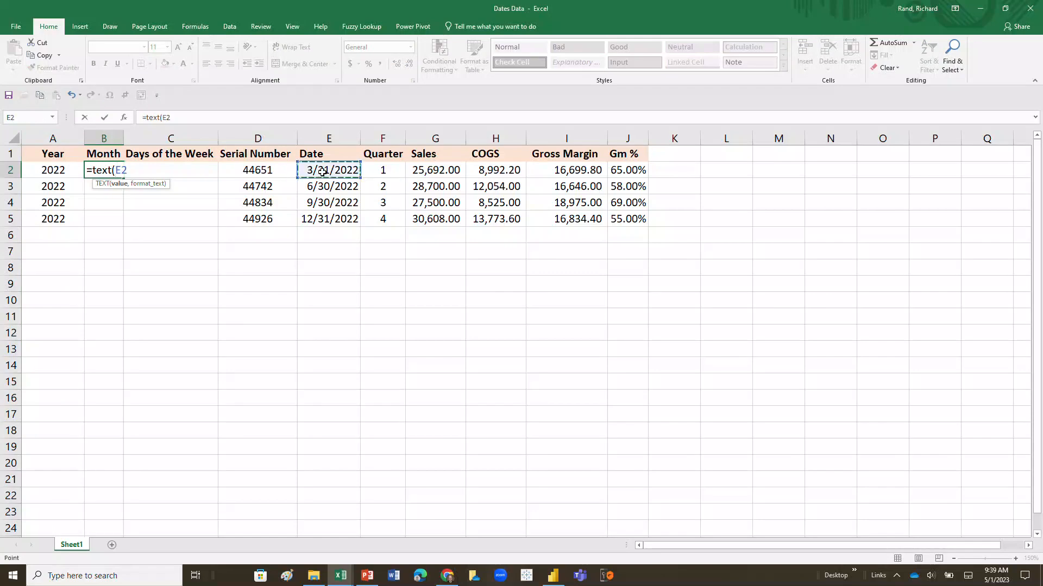
type(",\"mmmm")
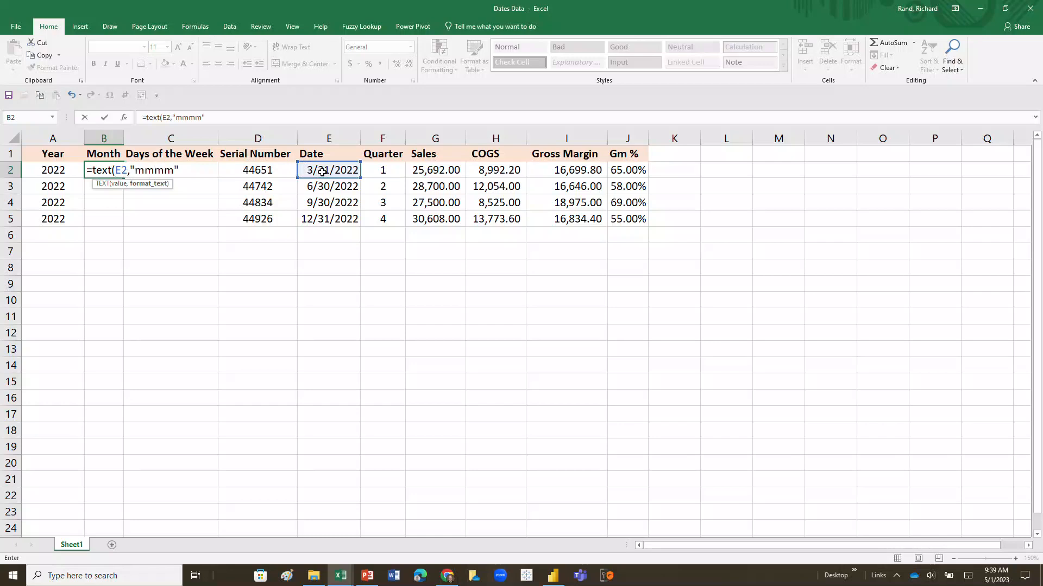
type("\")")
key("Return")
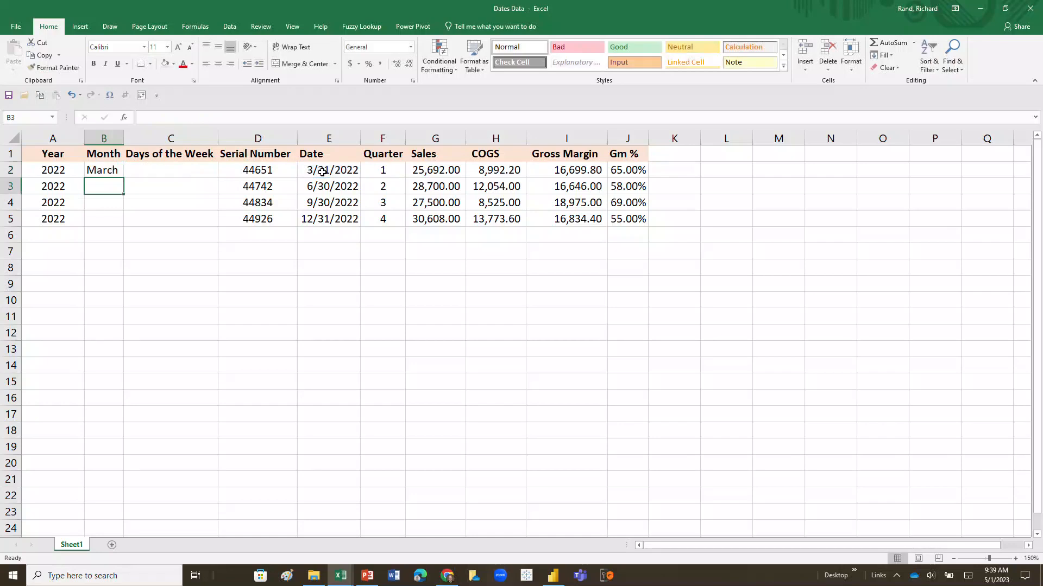
left_click(114, 174)
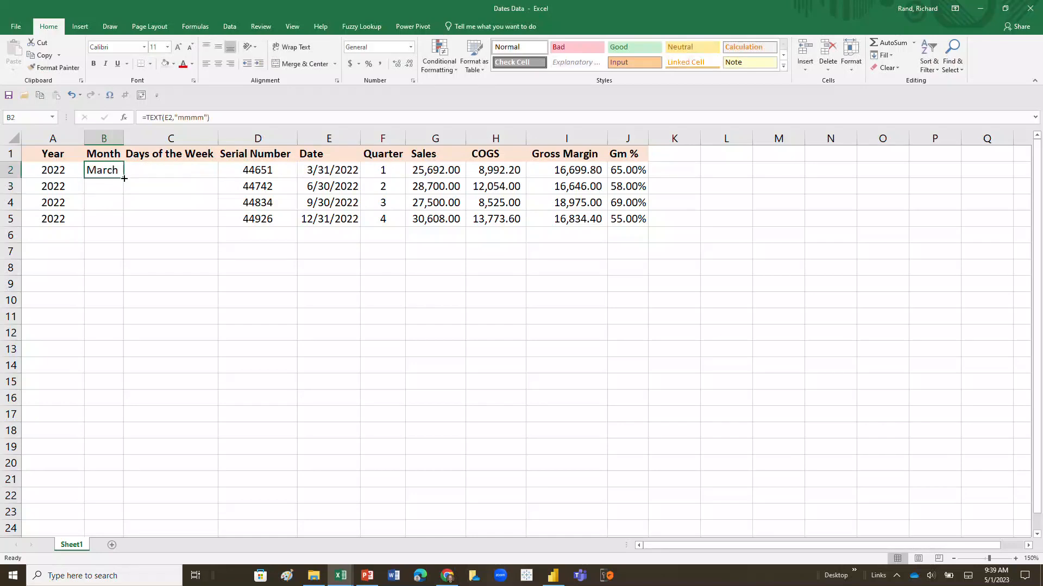
double_click(124, 178)
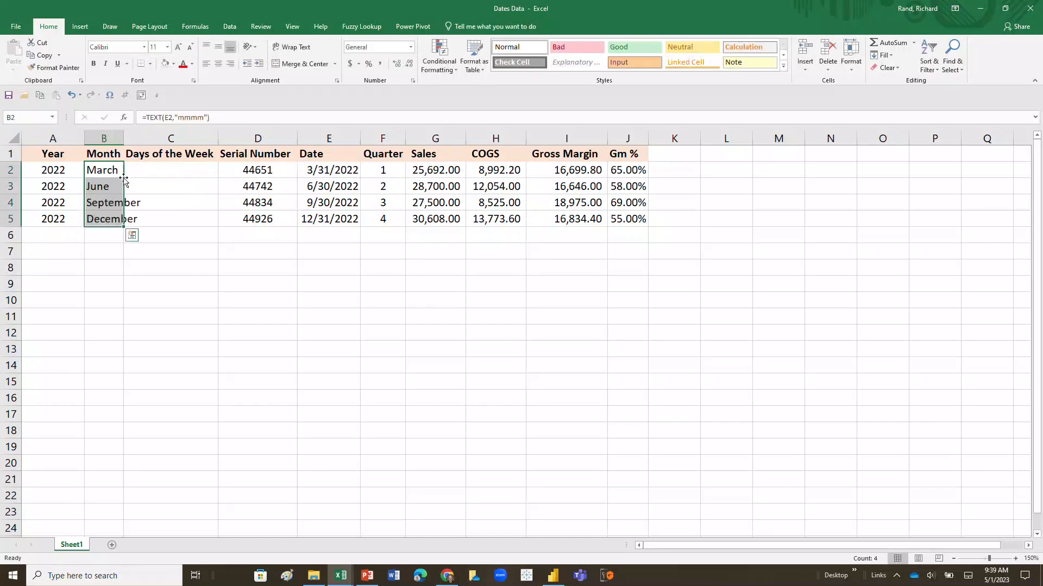
Autofit the Month column's width and centre its contents.
double_click(125, 142)
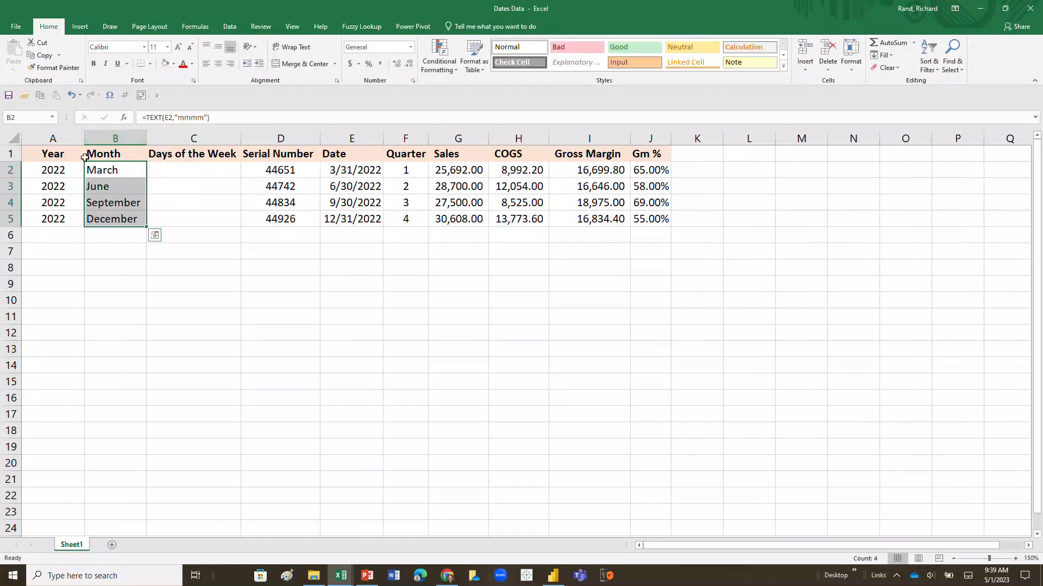
left_click(97, 141)
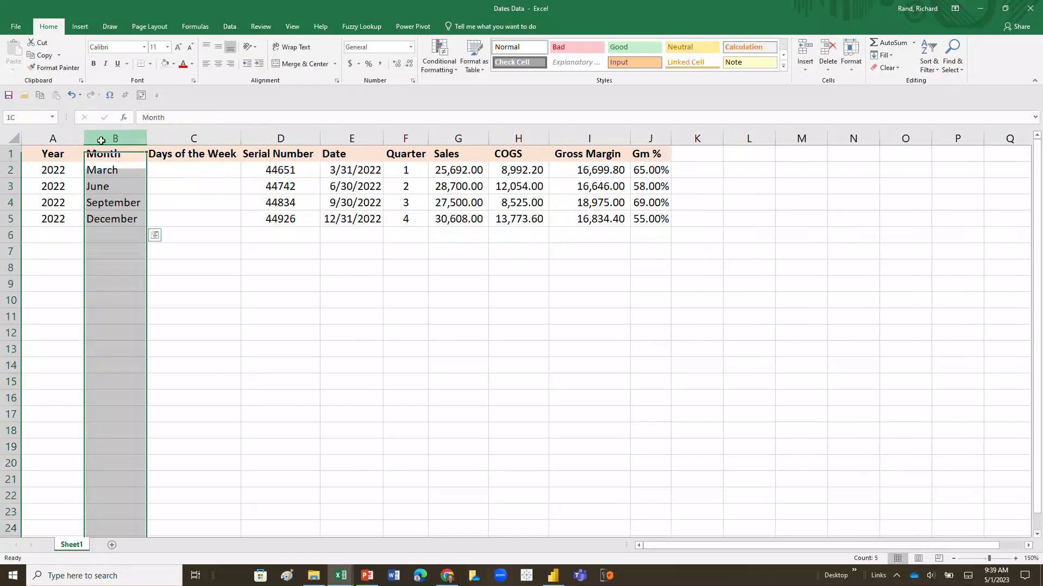
left_click(223, 66)
Enter =TEXT(E2,"dddd") in C2 and fill it down to C5.
left_click(190, 170)
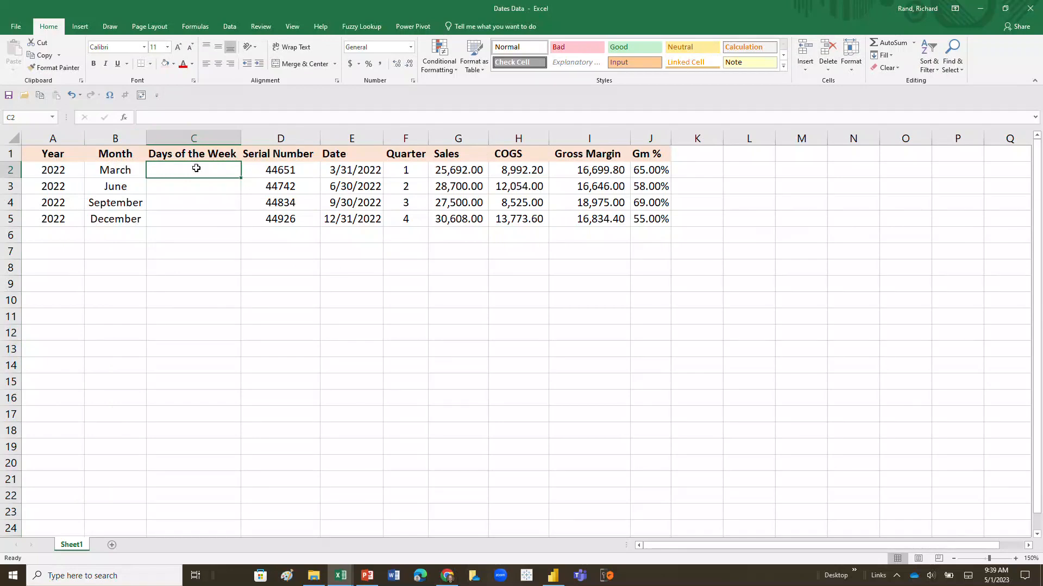
type("=text")
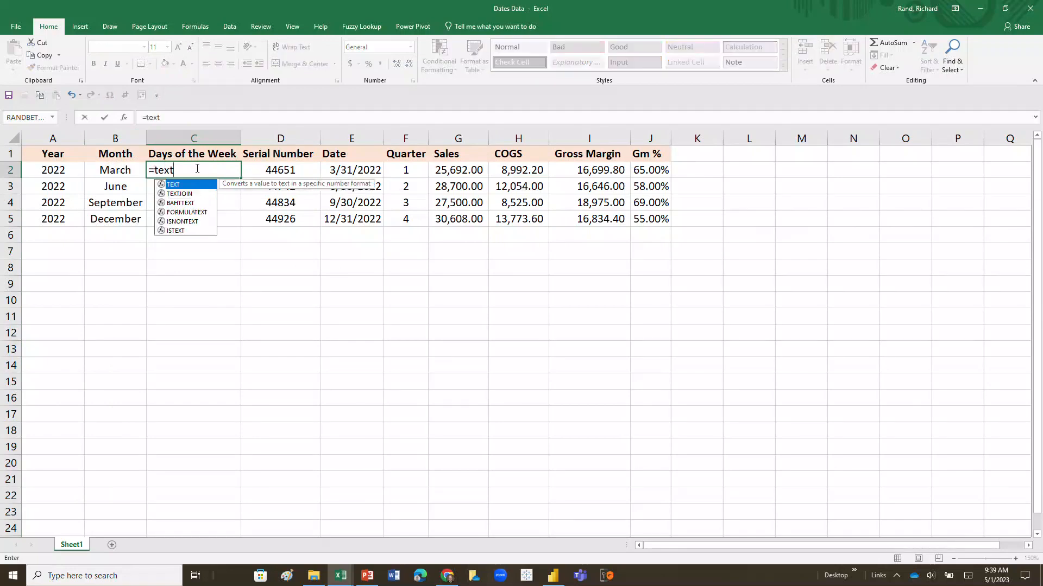
type("(")
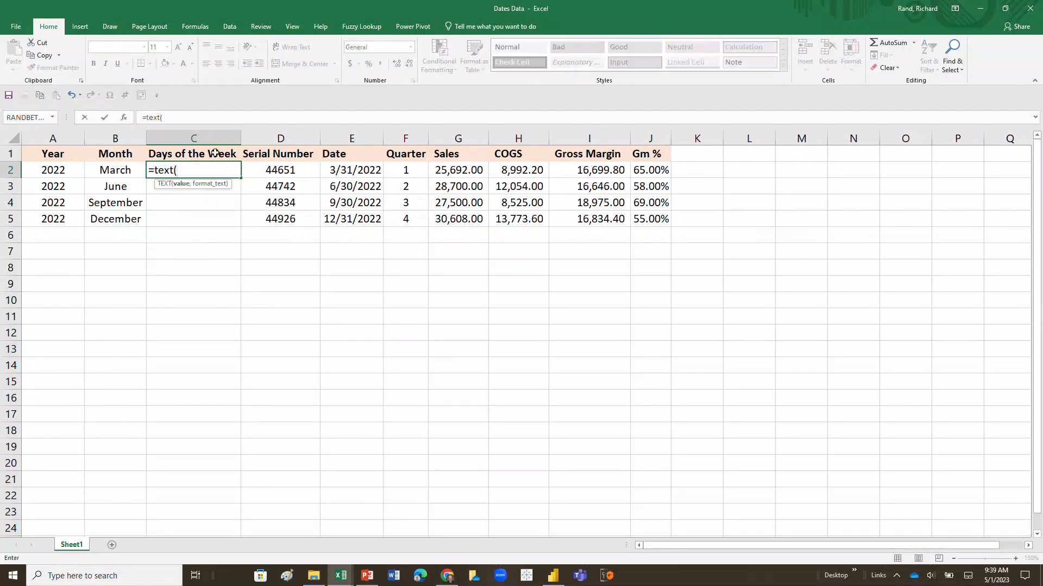
left_click(343, 167)
type(",")
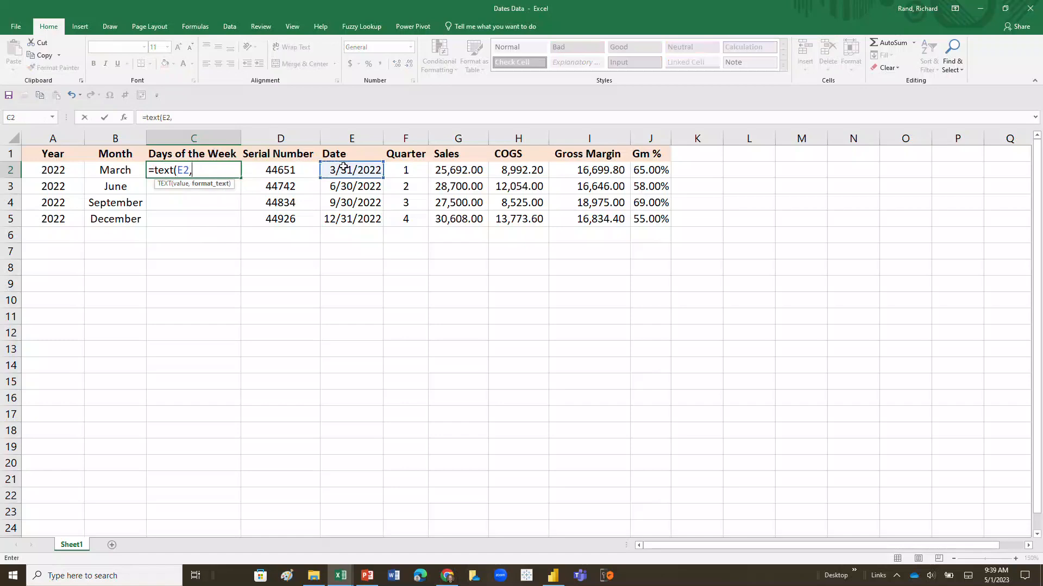
type("\"dddd)")
key("Return")
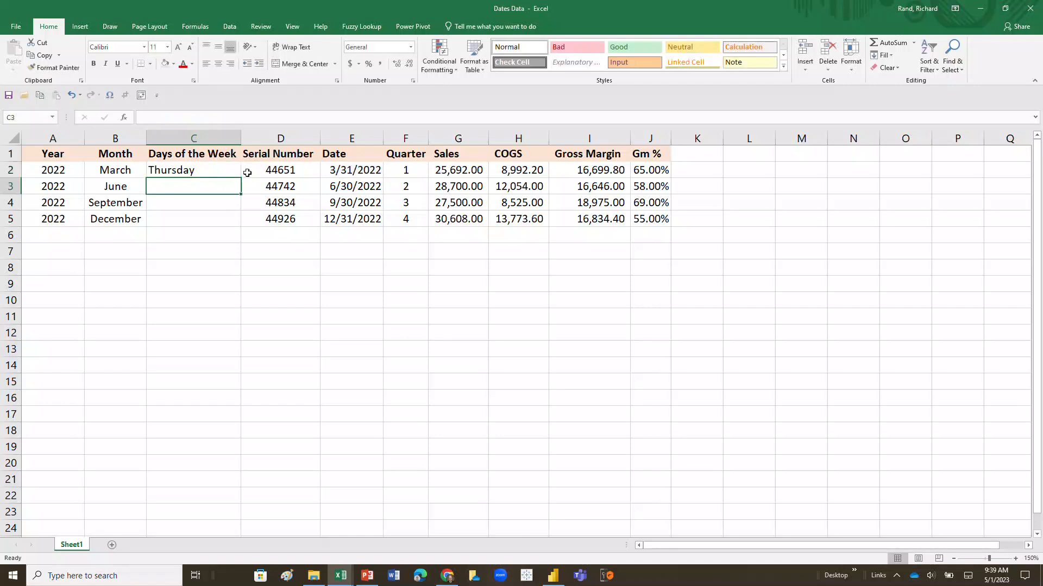
left_click(234, 172)
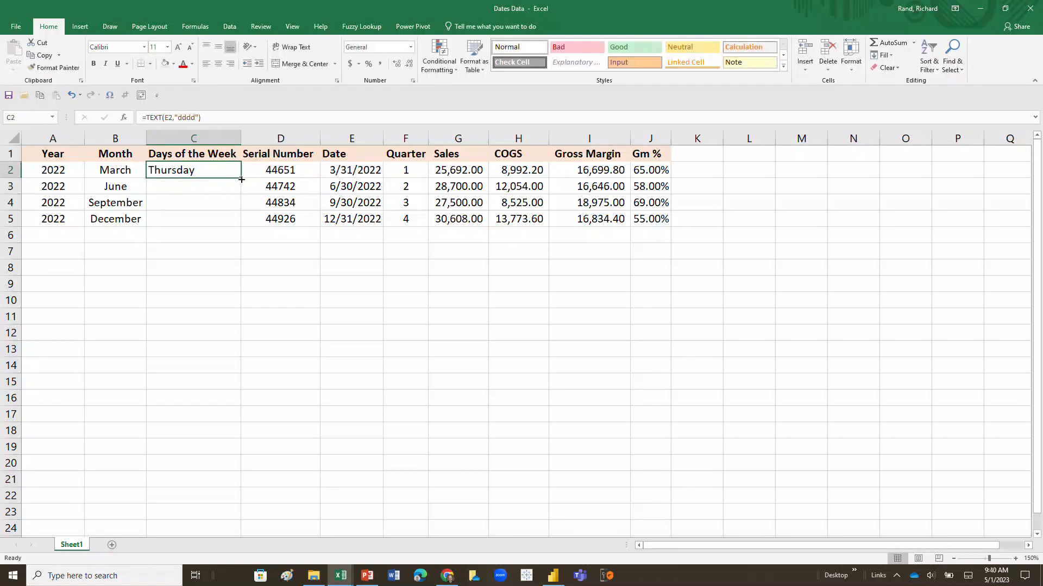
left_click_drag(240, 177, 241, 223)
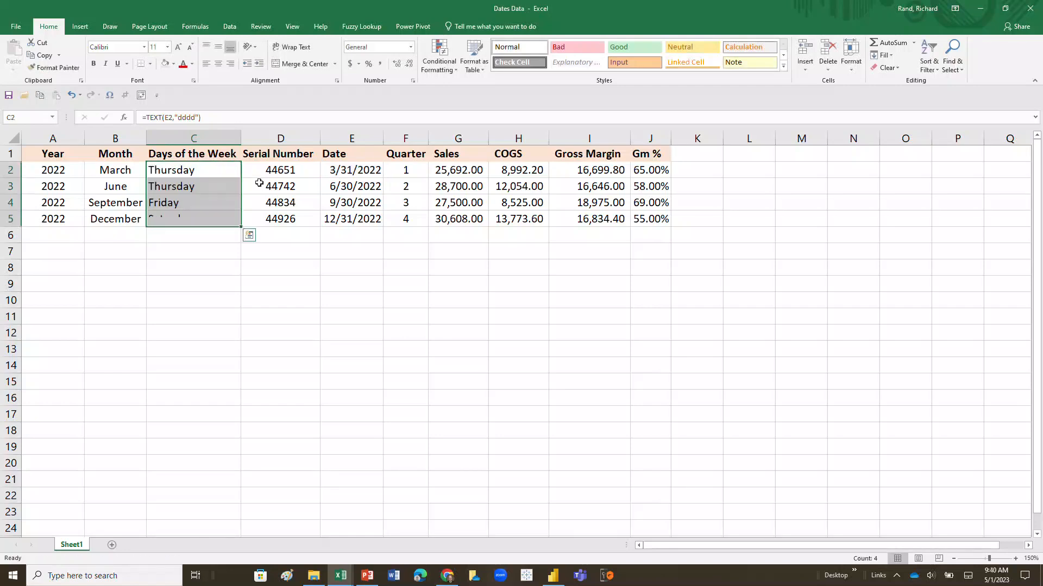